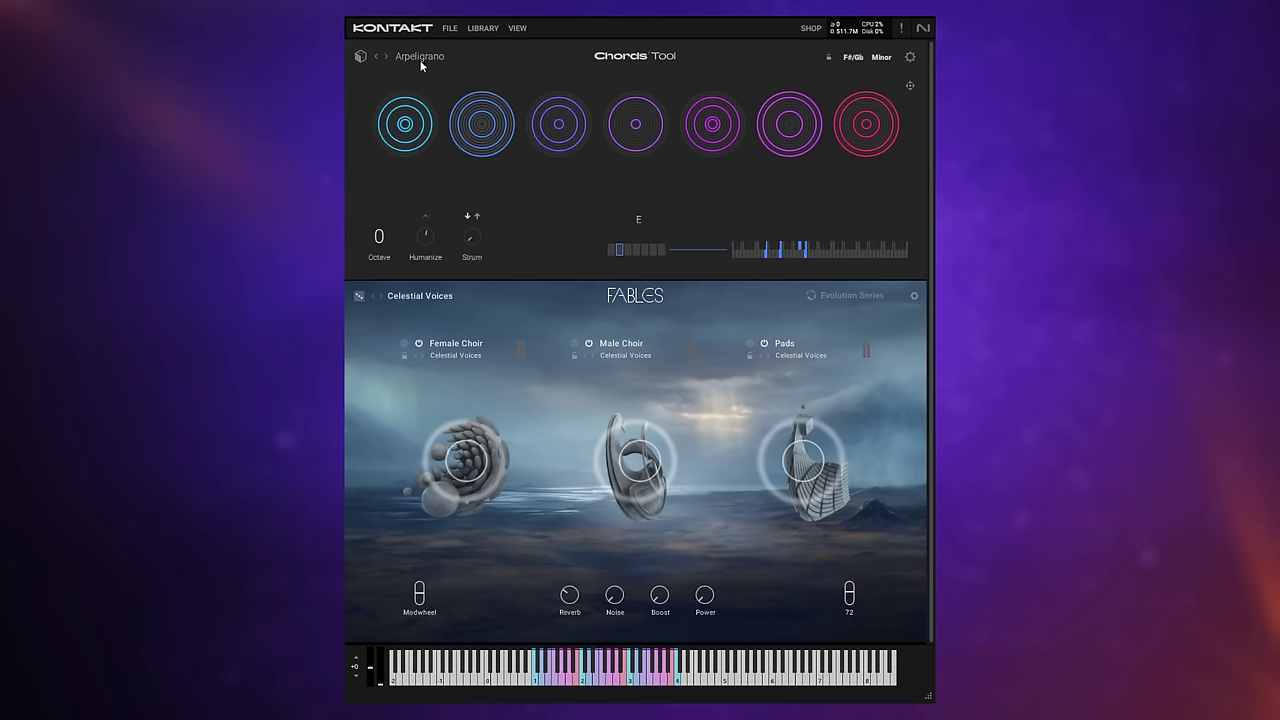
Browse the chord set and second-chord browsers, and try exporting the chord and set as MIDI.
click(420, 57)
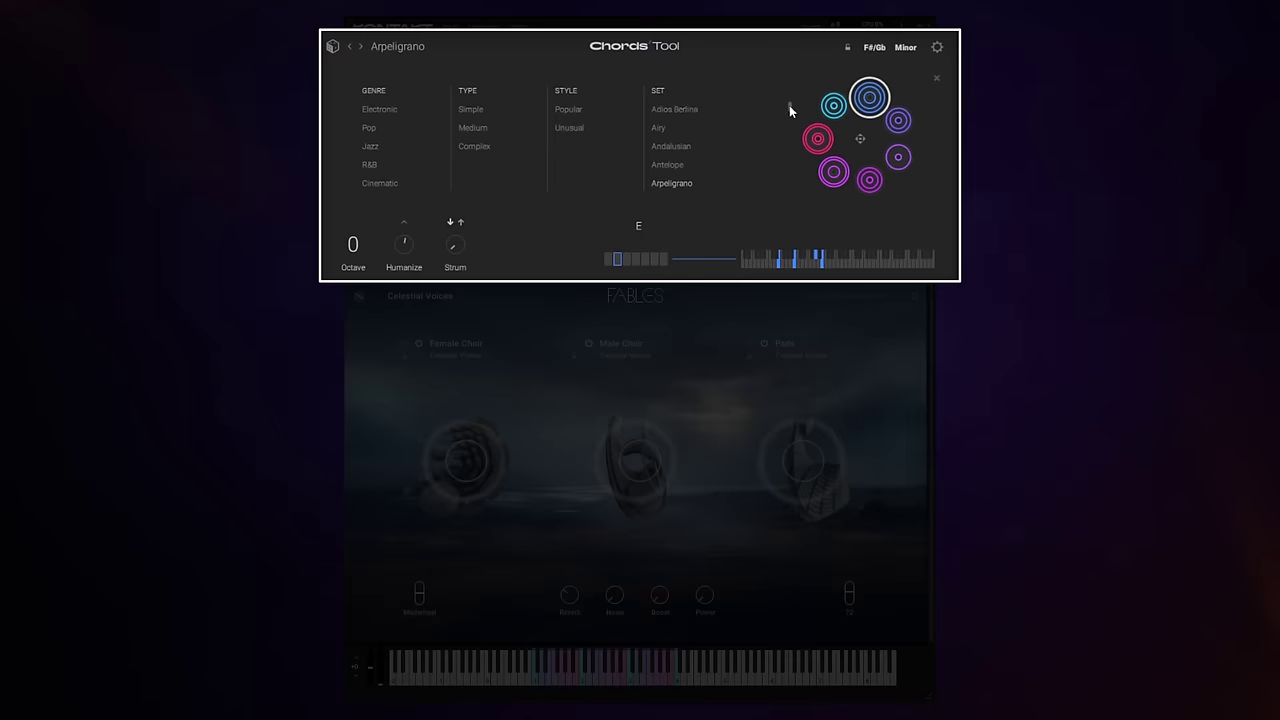
mouse_move(775, 110)
mouse_down()
mouse_move(791, 129)
mouse_move(789, 184)
mouse_move(774, 102)
mouse_up()
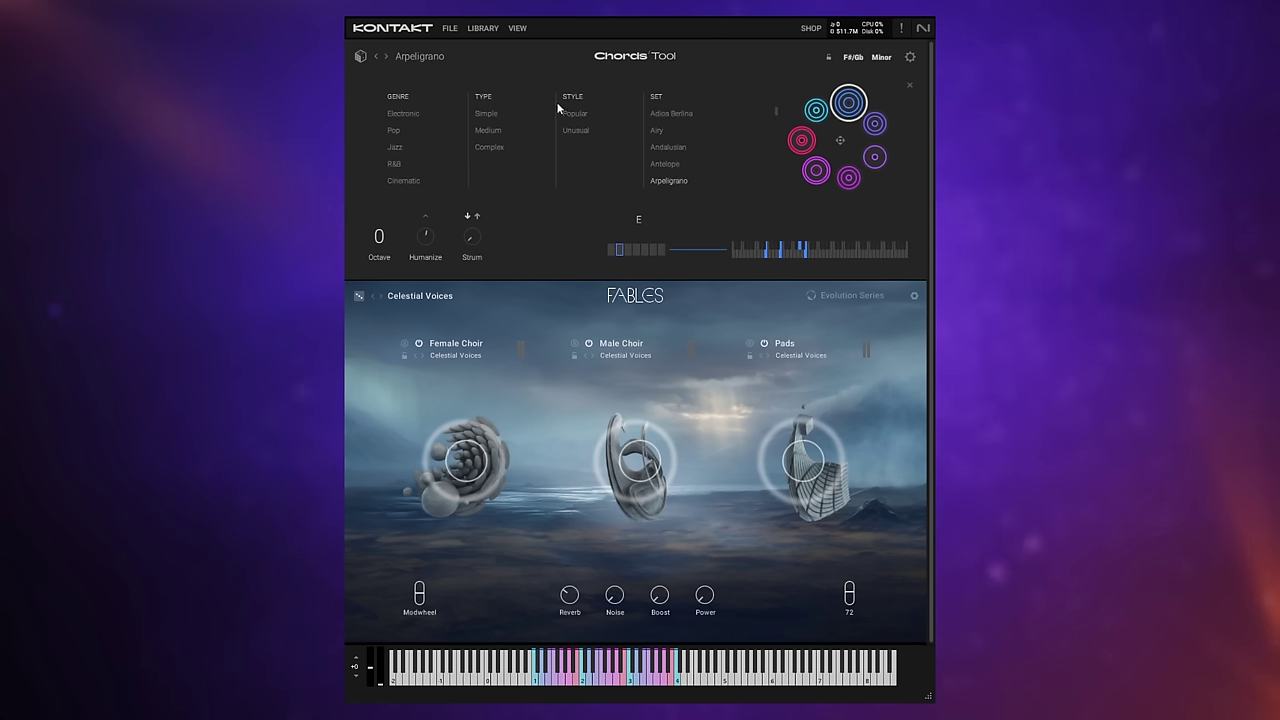
click(910, 86)
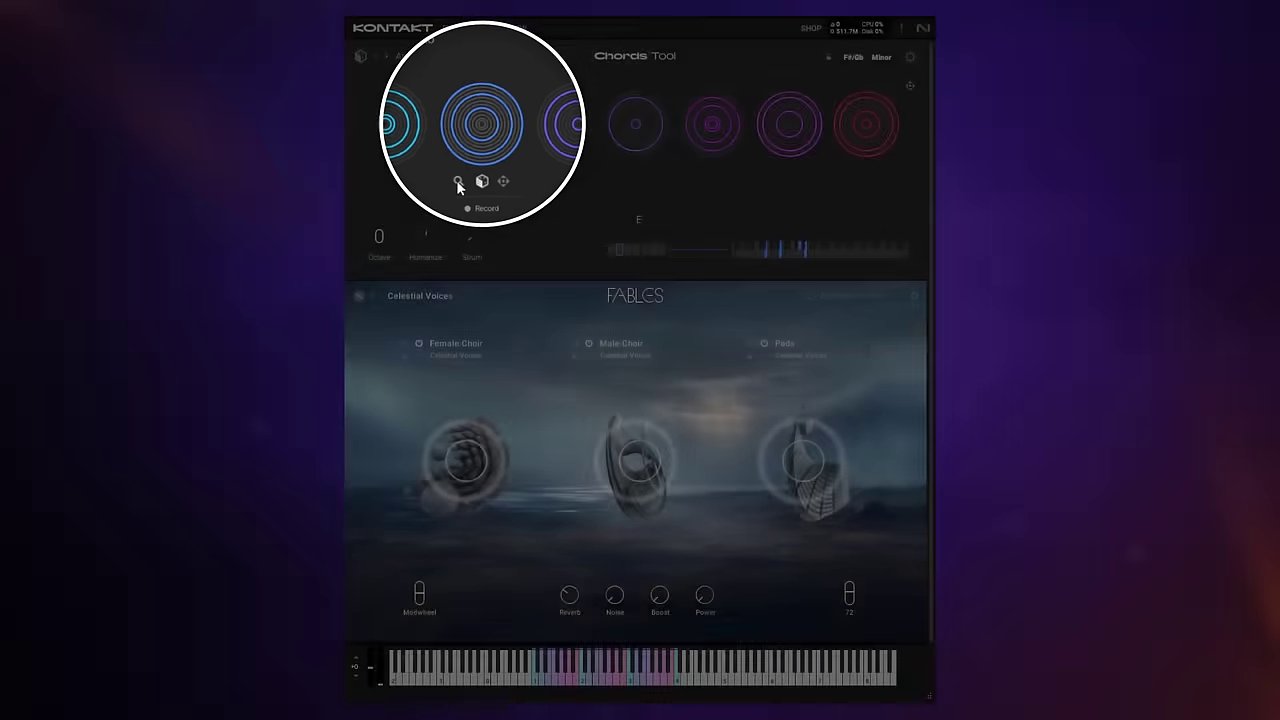
click(455, 187)
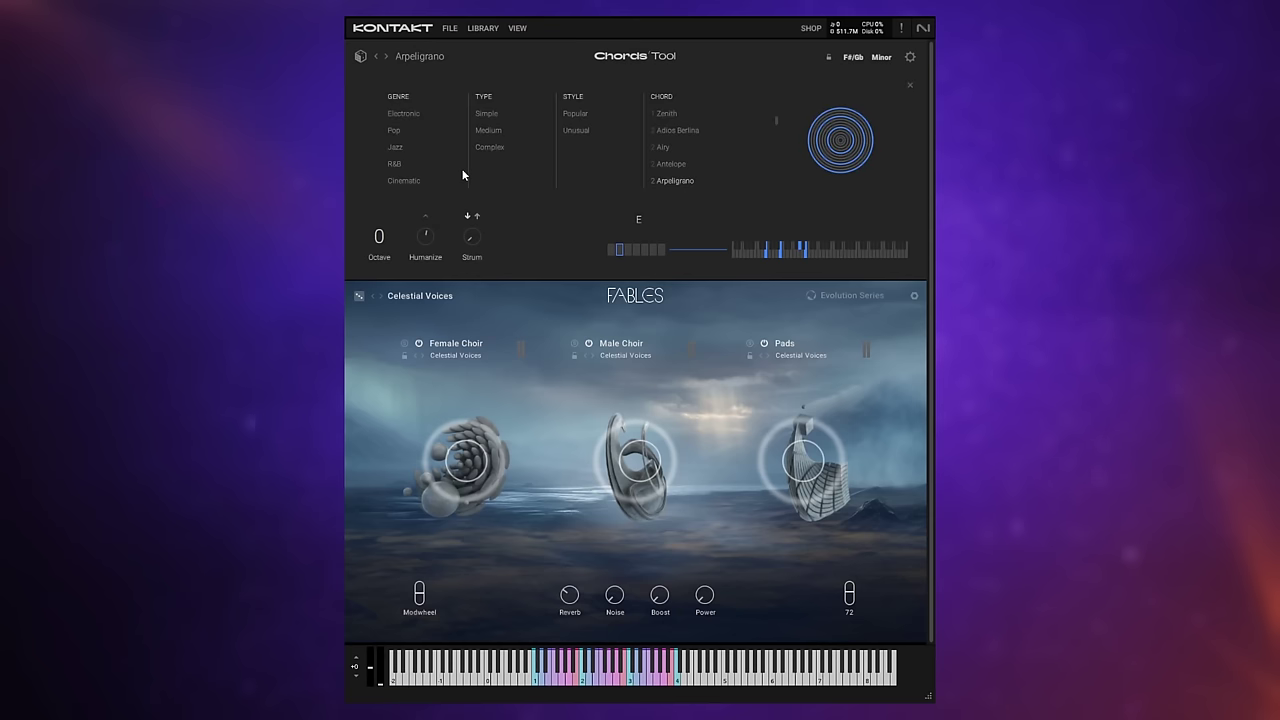
click(910, 86)
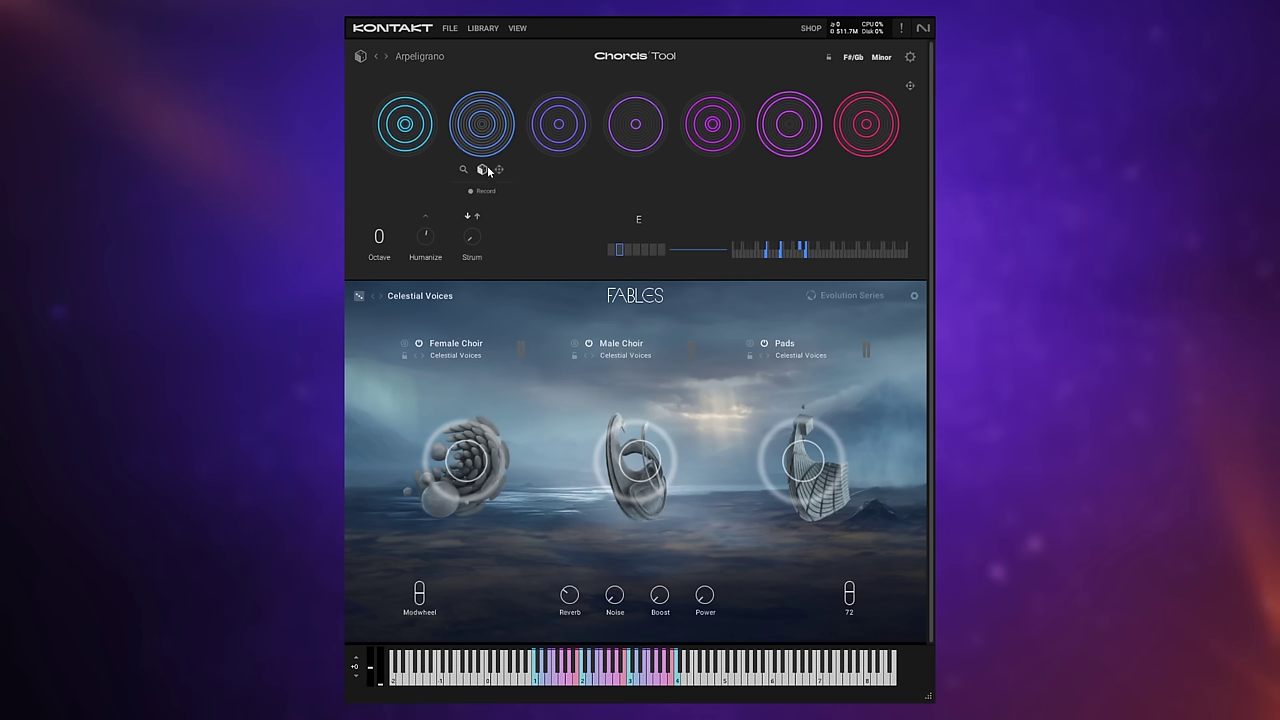
mouse_move(500, 172)
mouse_down()
mouse_move(462, 143)
mouse_move(432, 151)
mouse_move(485, 183)
mouse_up()
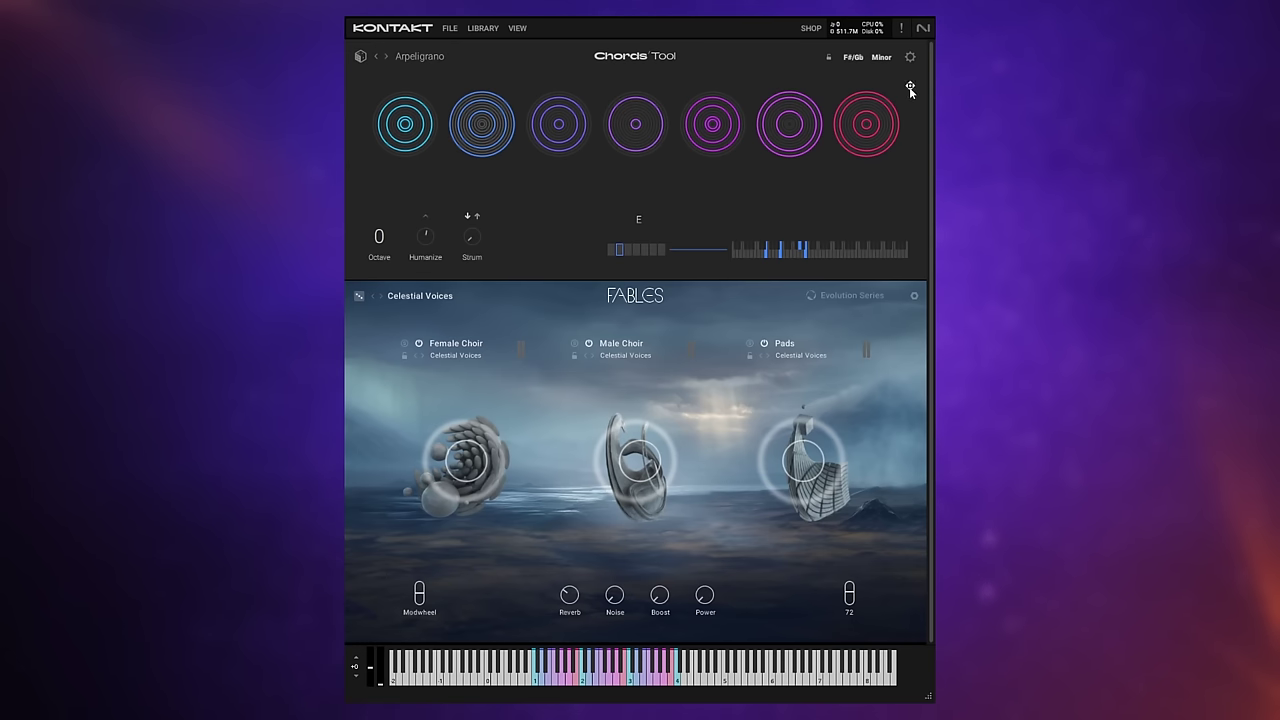
mouse_move(910, 87)
mouse_down()
mouse_move(720, 95)
mouse_move(758, 117)
mouse_move(927, 98)
mouse_move(912, 88)
mouse_up()
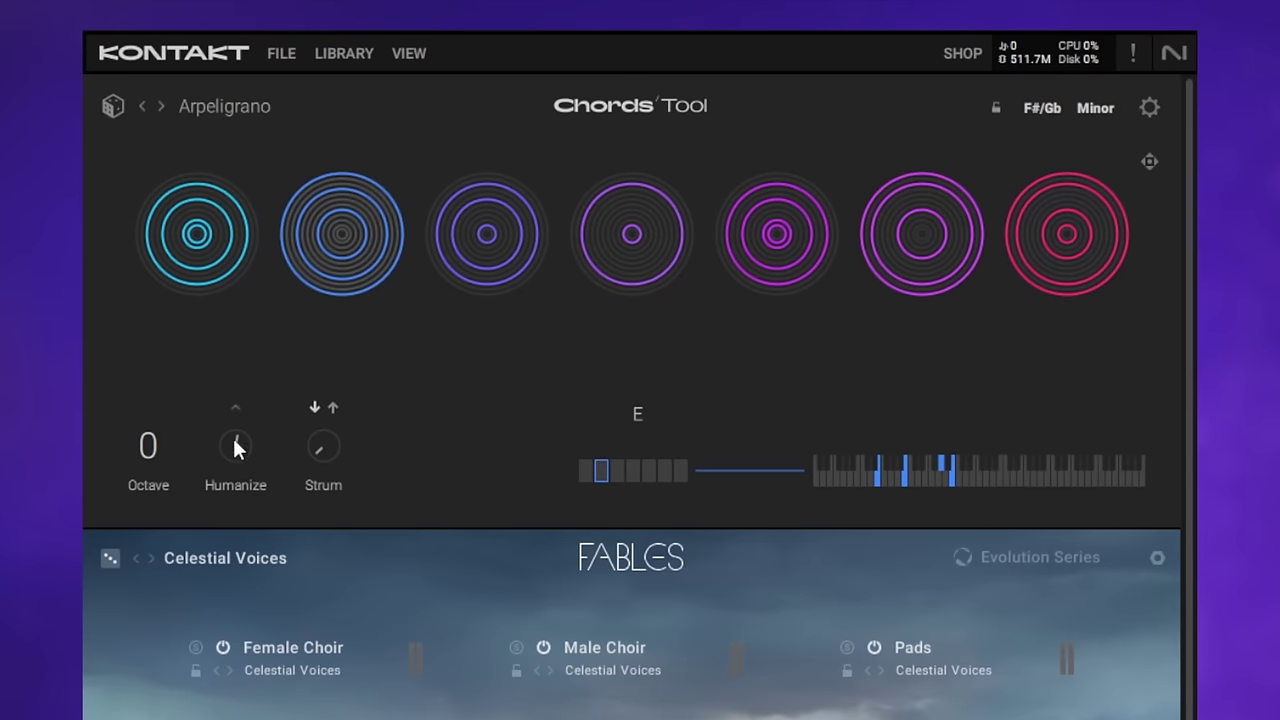
Check the humanize options and adjust how strongly the chords are strummed.
click(236, 409)
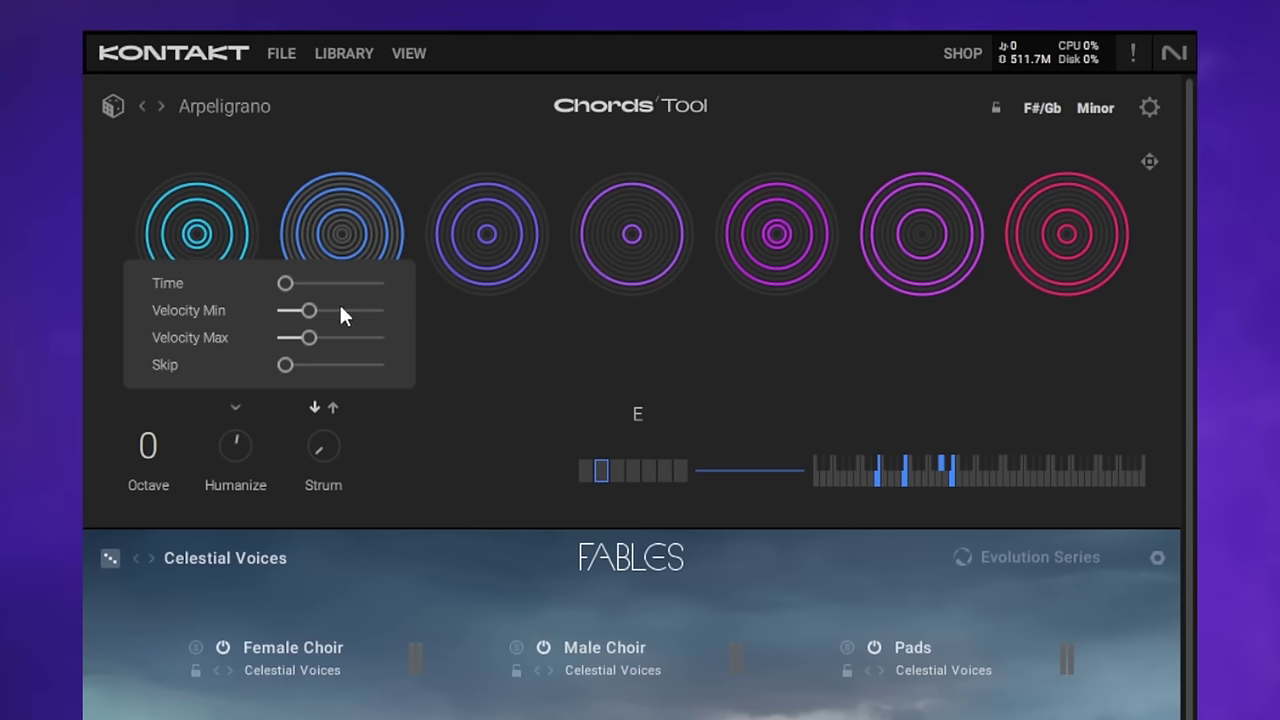
click(447, 433)
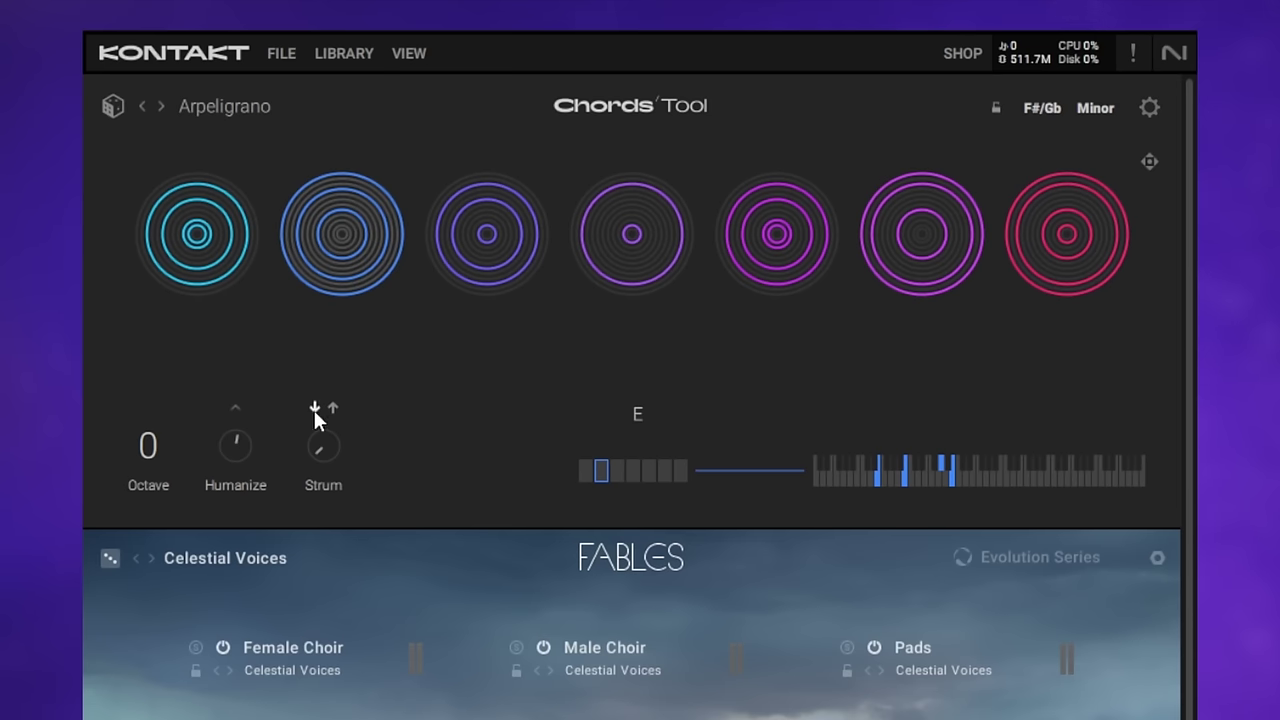
drag(317, 457, 329, 486)
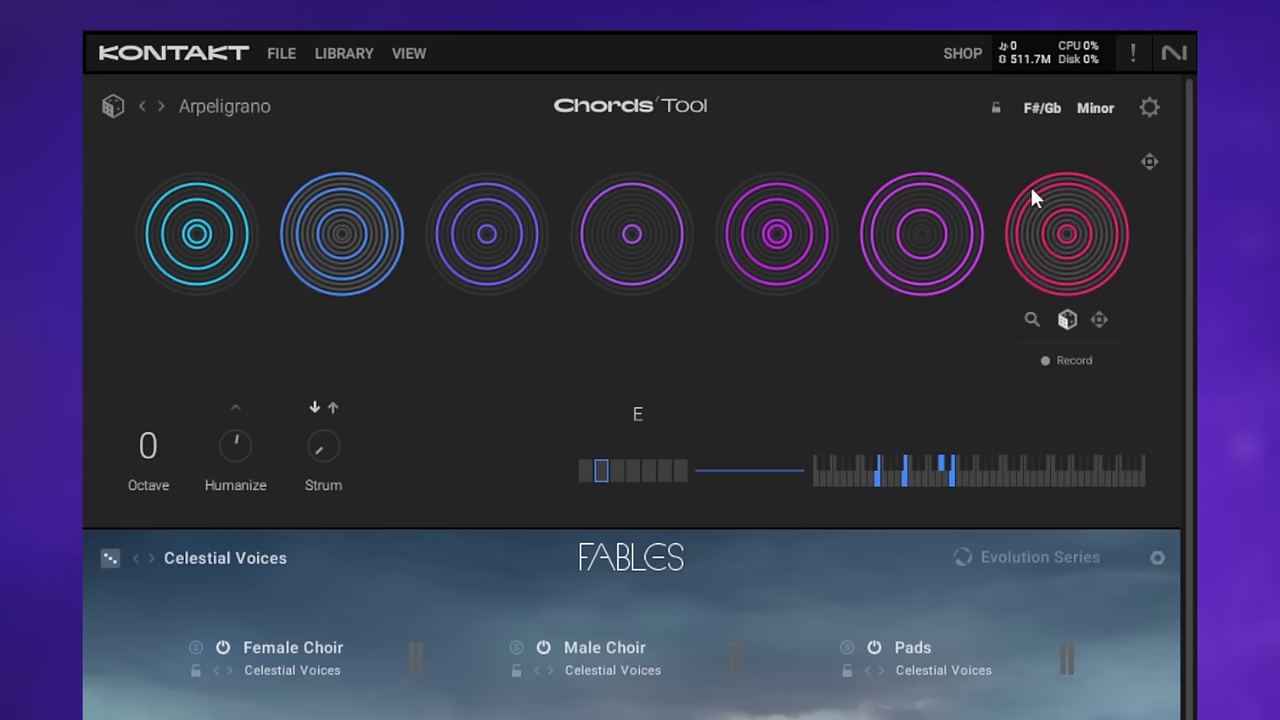
Change the scale from F#/Gb Minor to F#/Gb Major.
click(1102, 108)
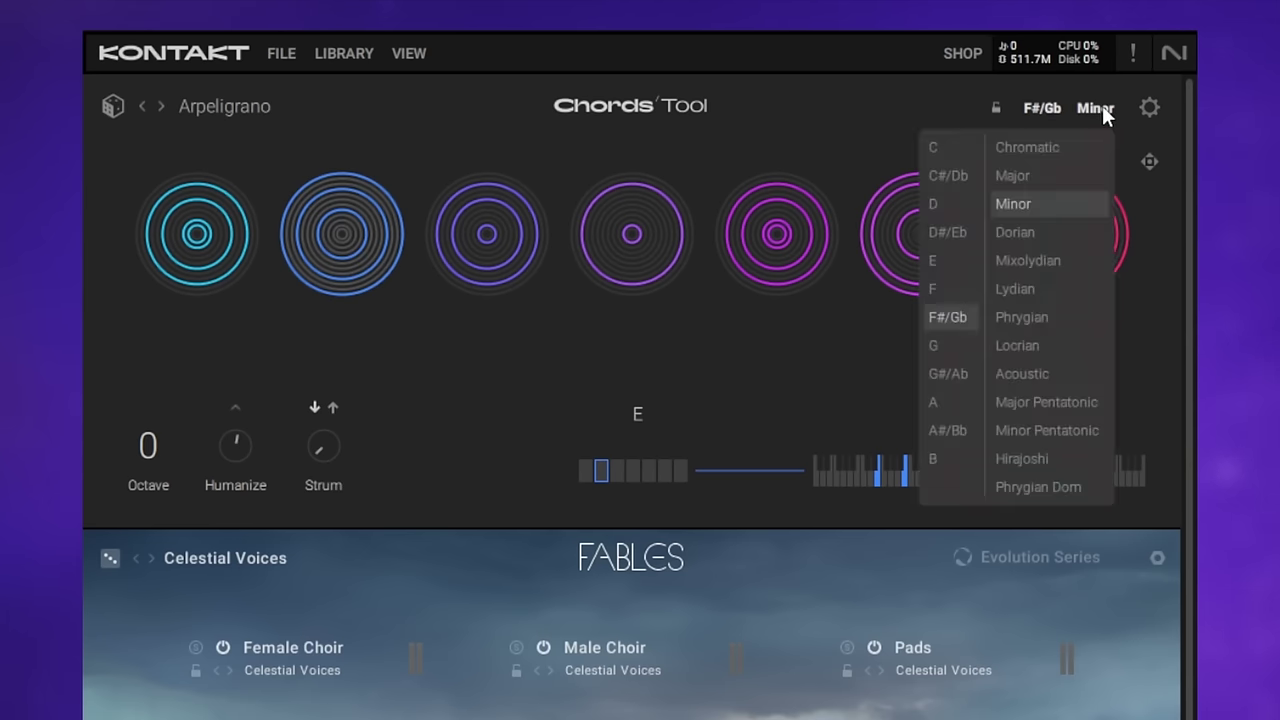
click(1017, 177)
click(870, 132)
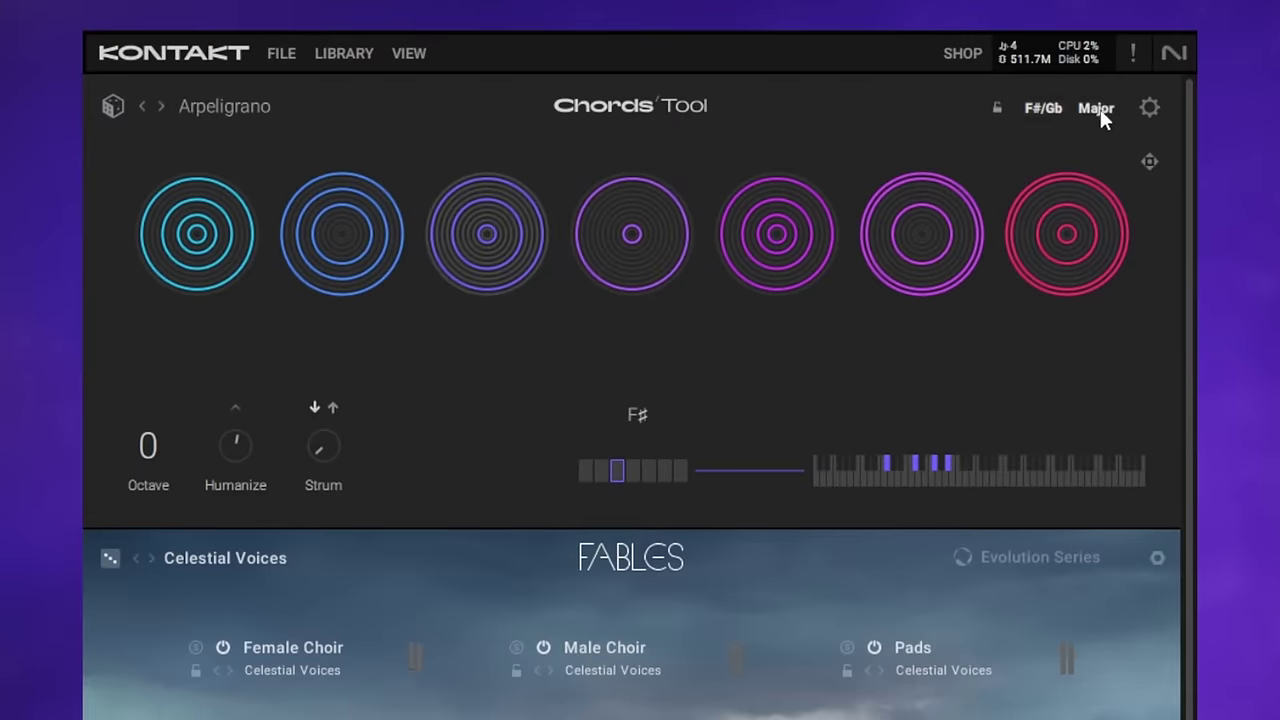
click(1100, 109)
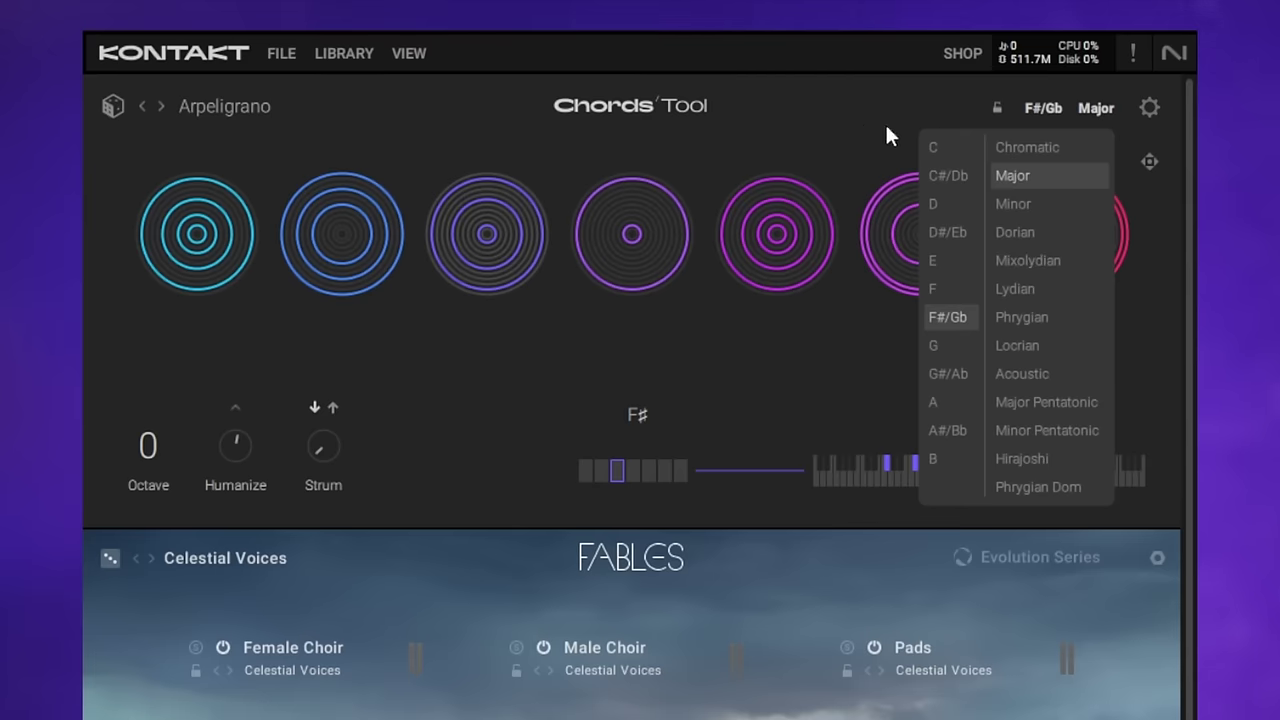
click(816, 133)
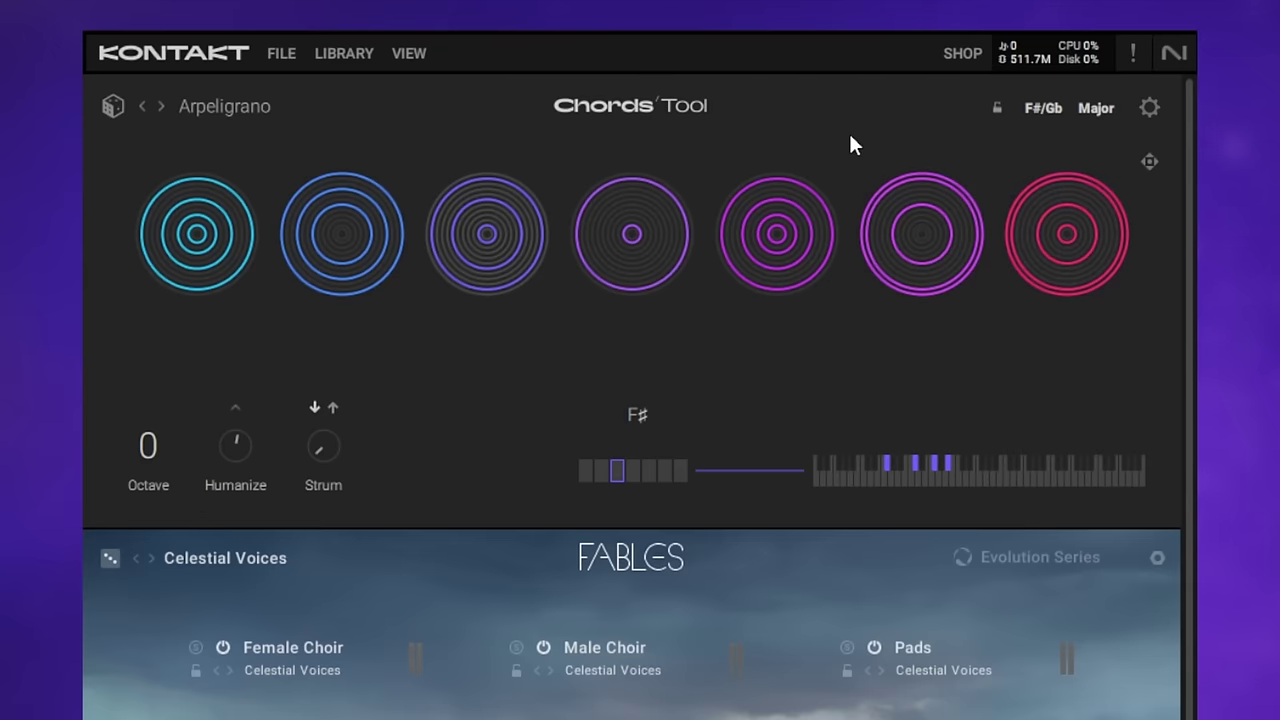
Switch the Chords Tool keyboard mode to Advanced in its settings.
click(1151, 110)
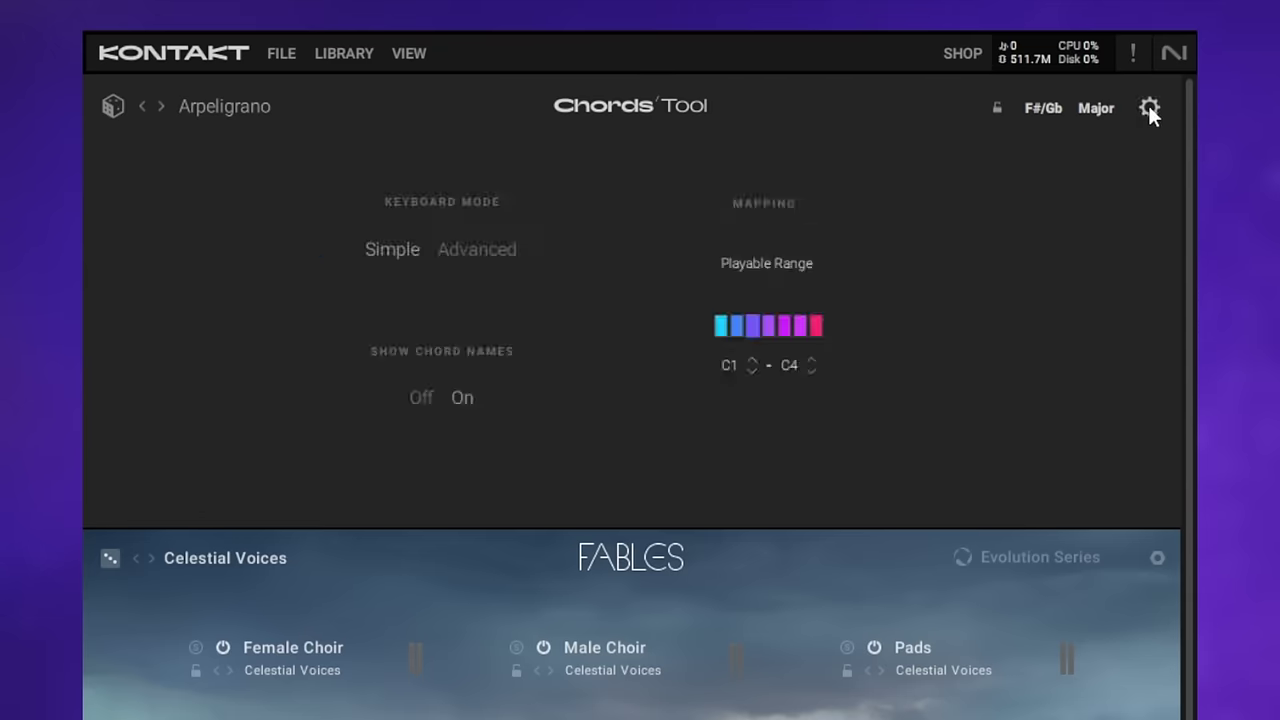
click(480, 252)
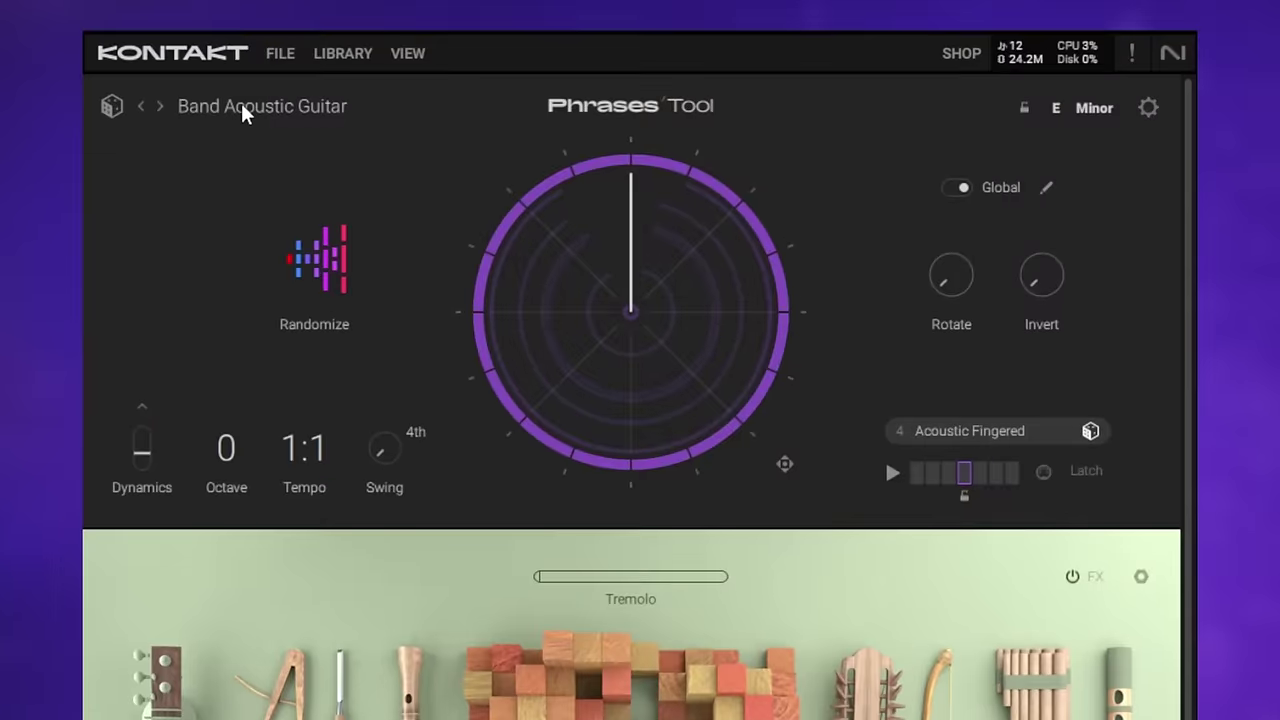
click(429, 59)
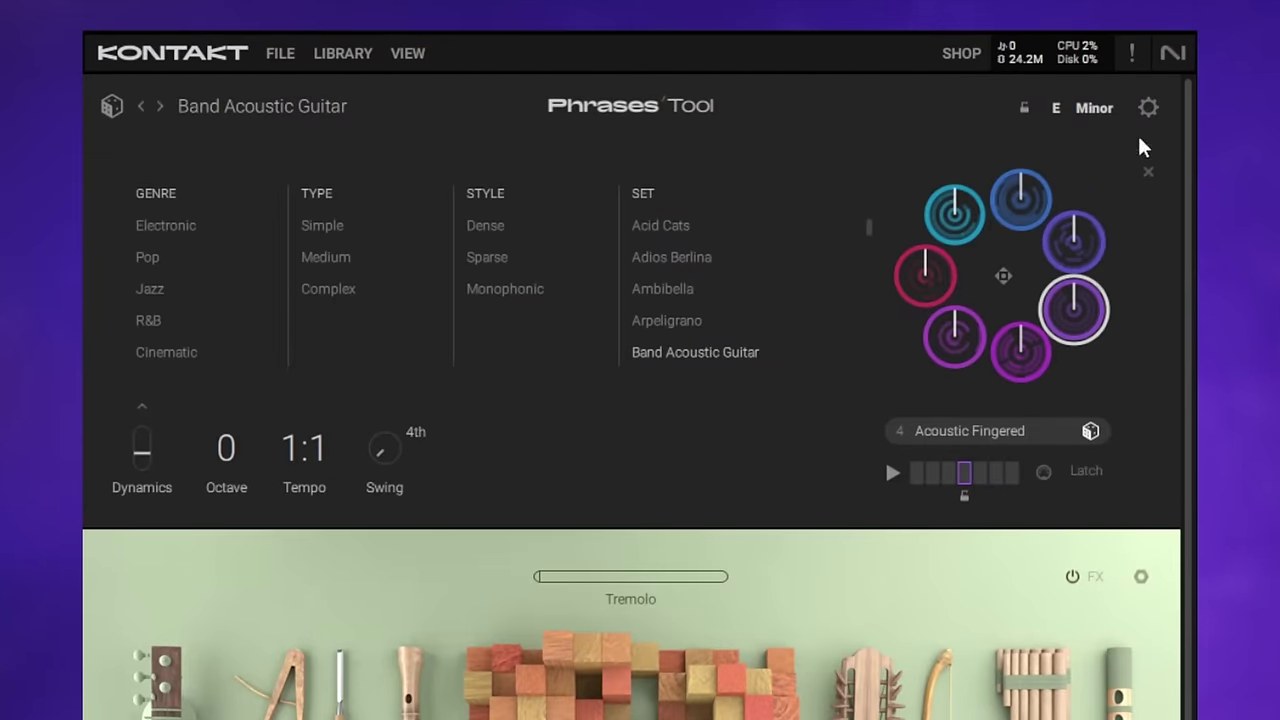
click(1149, 173)
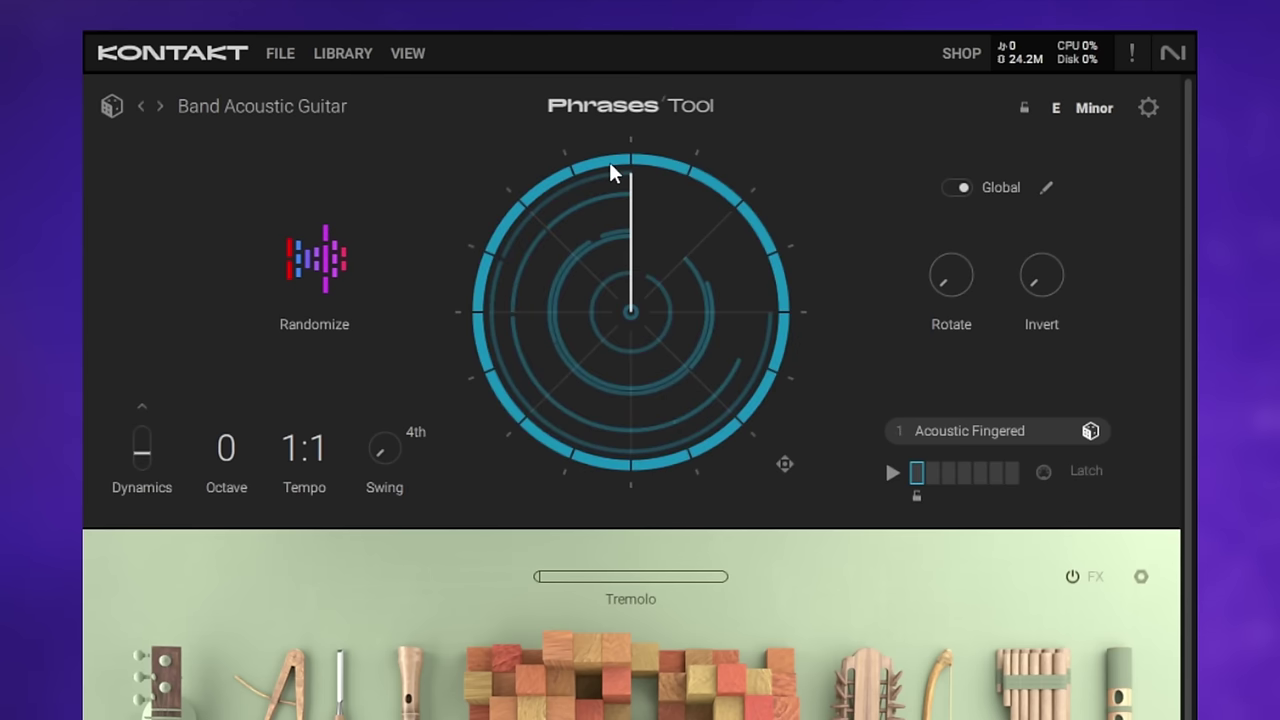
Reshape the phrase's outer ring, then rotate and invert its pattern with the knobs.
mouse_move(614, 174)
mouse_down()
mouse_move(577, 180)
mouse_move(514, 240)
mouse_move(486, 349)
mouse_move(517, 206)
mouse_move(594, 166)
mouse_up()
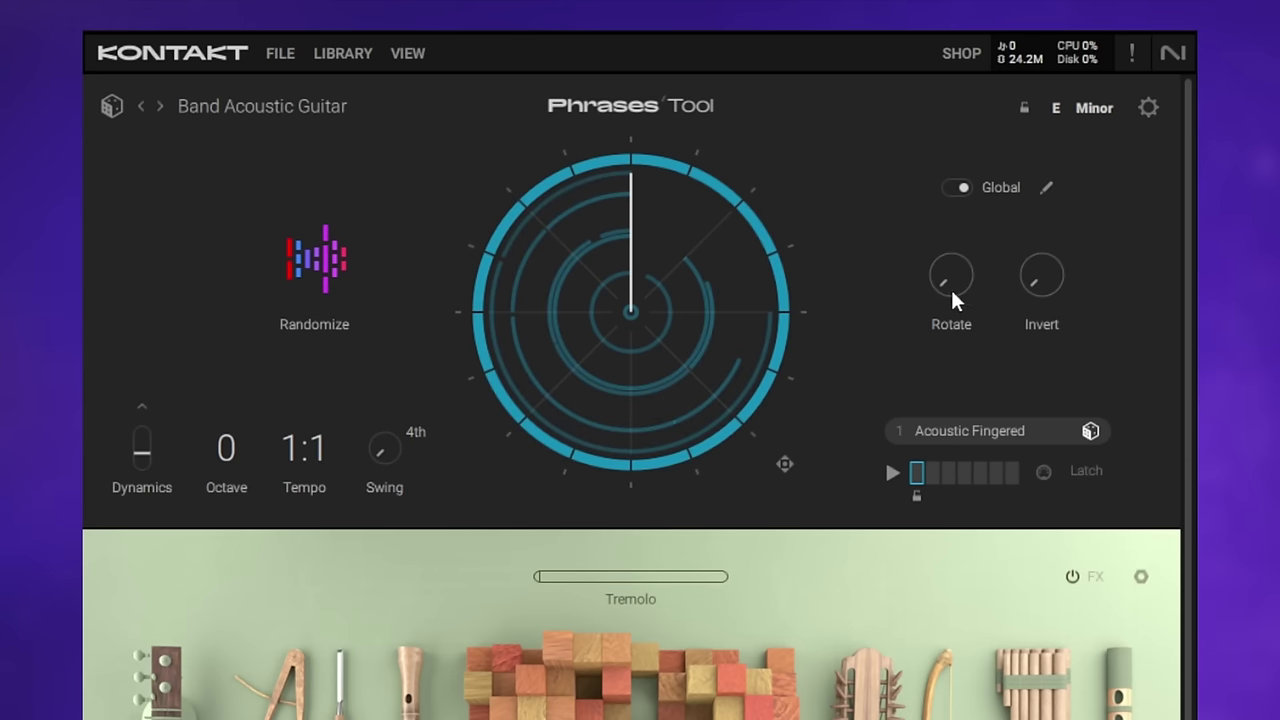
drag(952, 297, 951, 343)
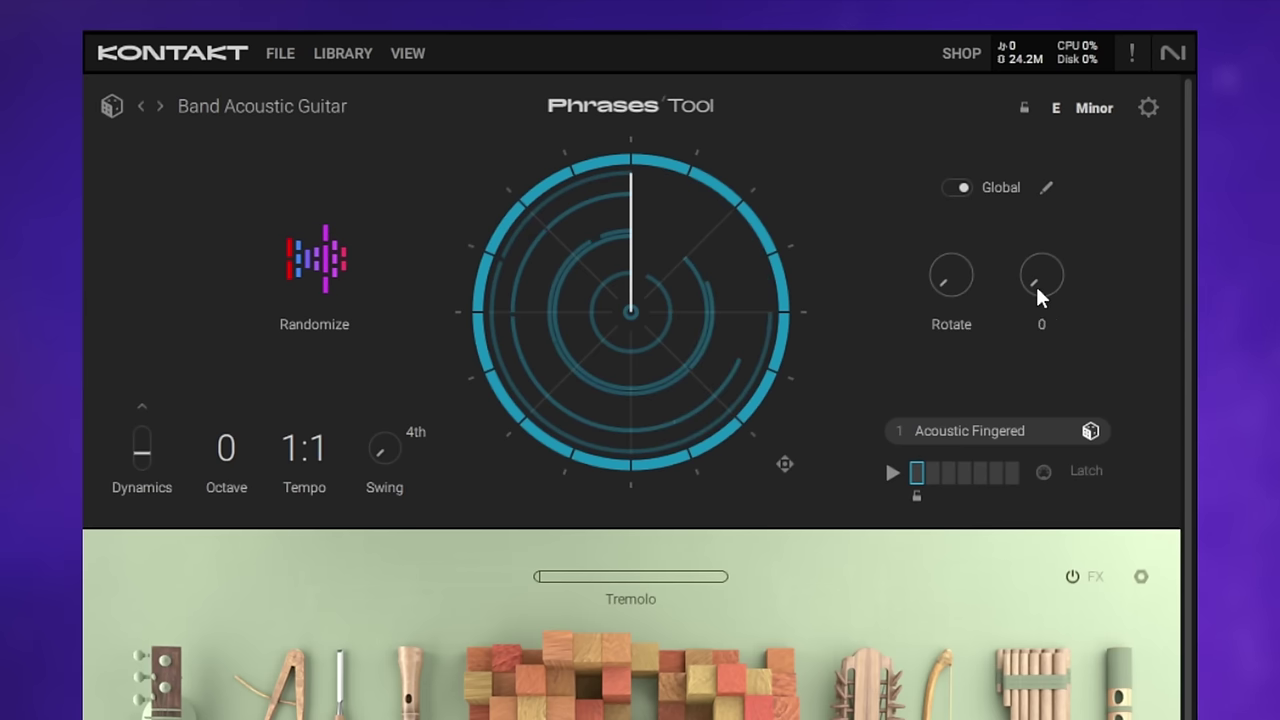
drag(1040, 295, 1037, 367)
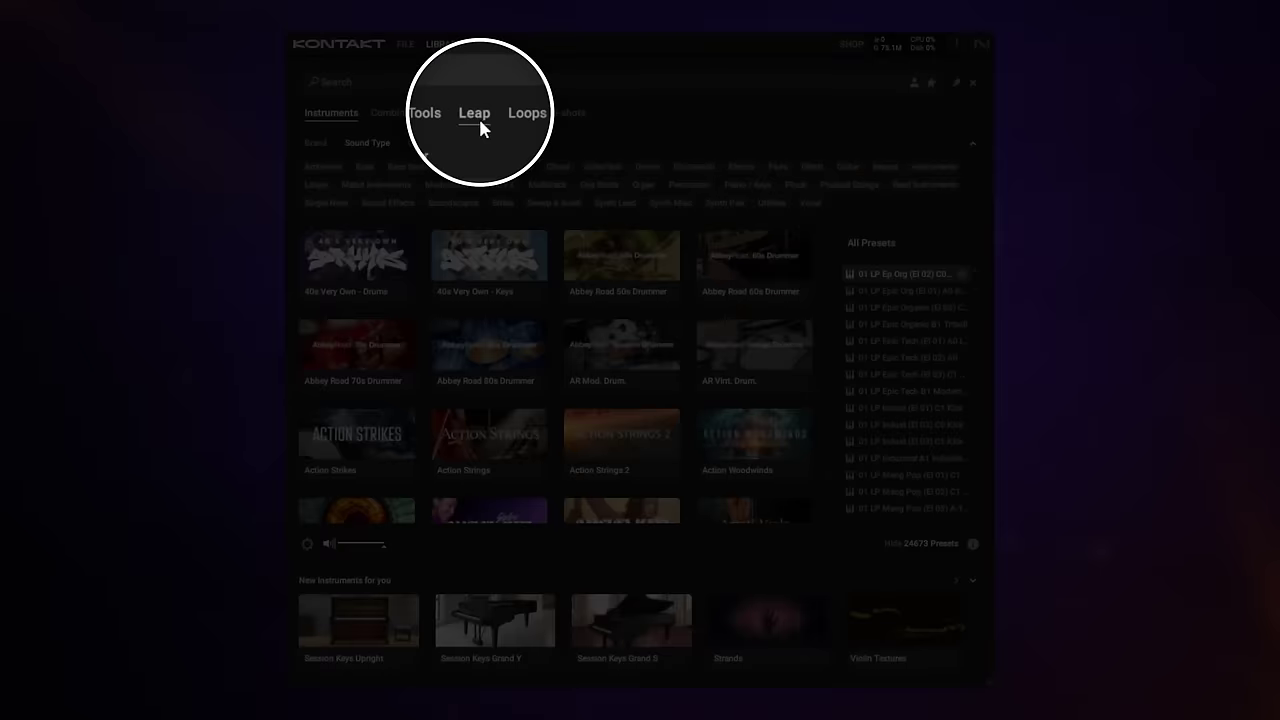
Show the Leap kits and audition Granny Kit and Lazy Kit from Acoustic Drums.
click(477, 114)
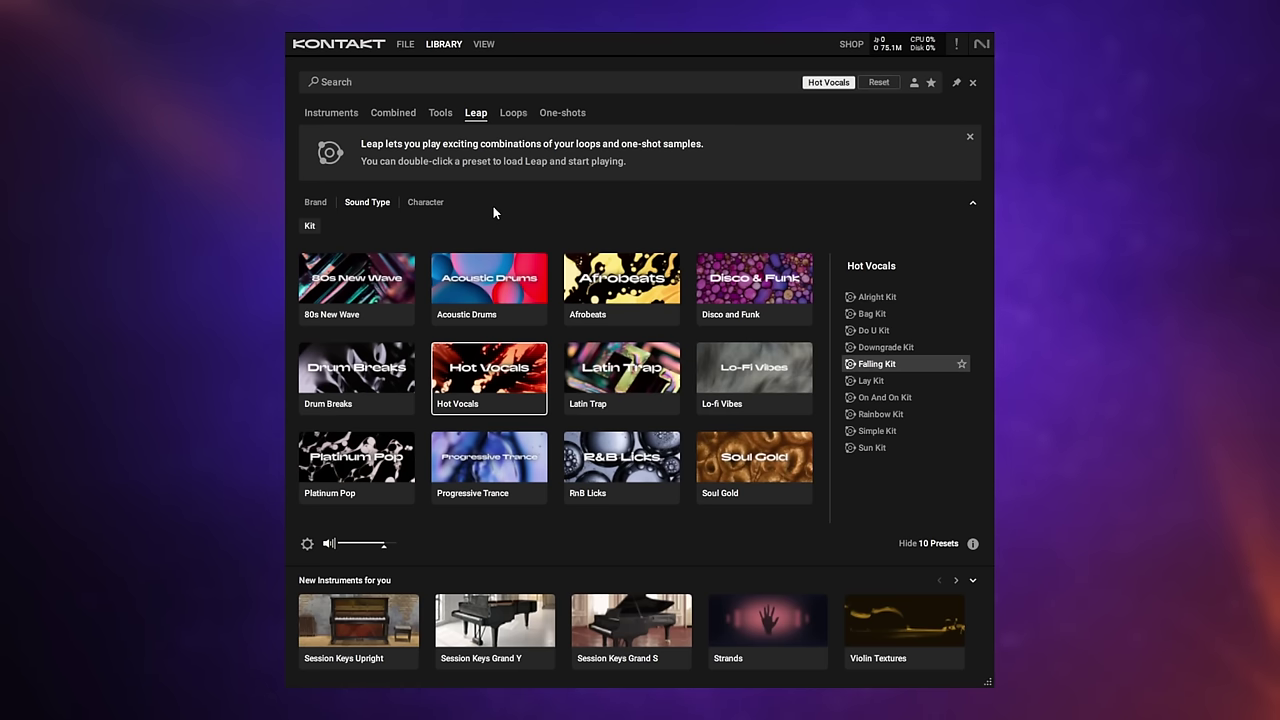
click(502, 290)
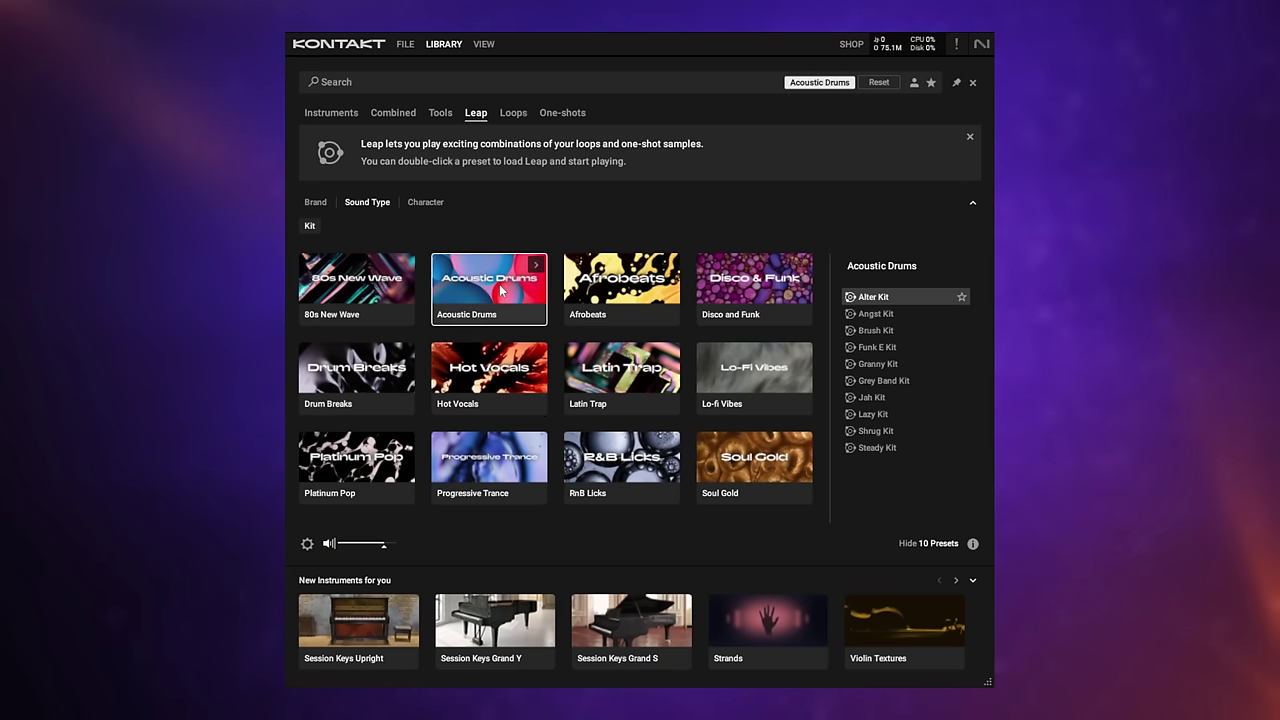
click(886, 368)
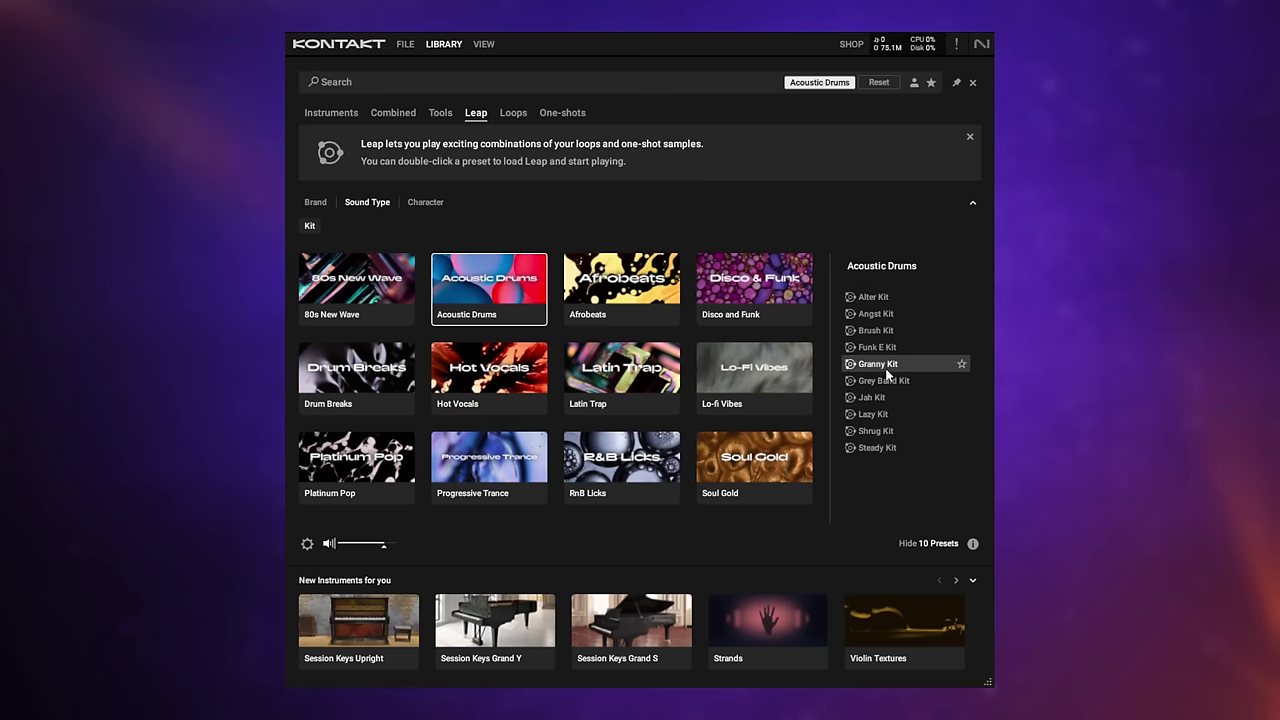
click(877, 416)
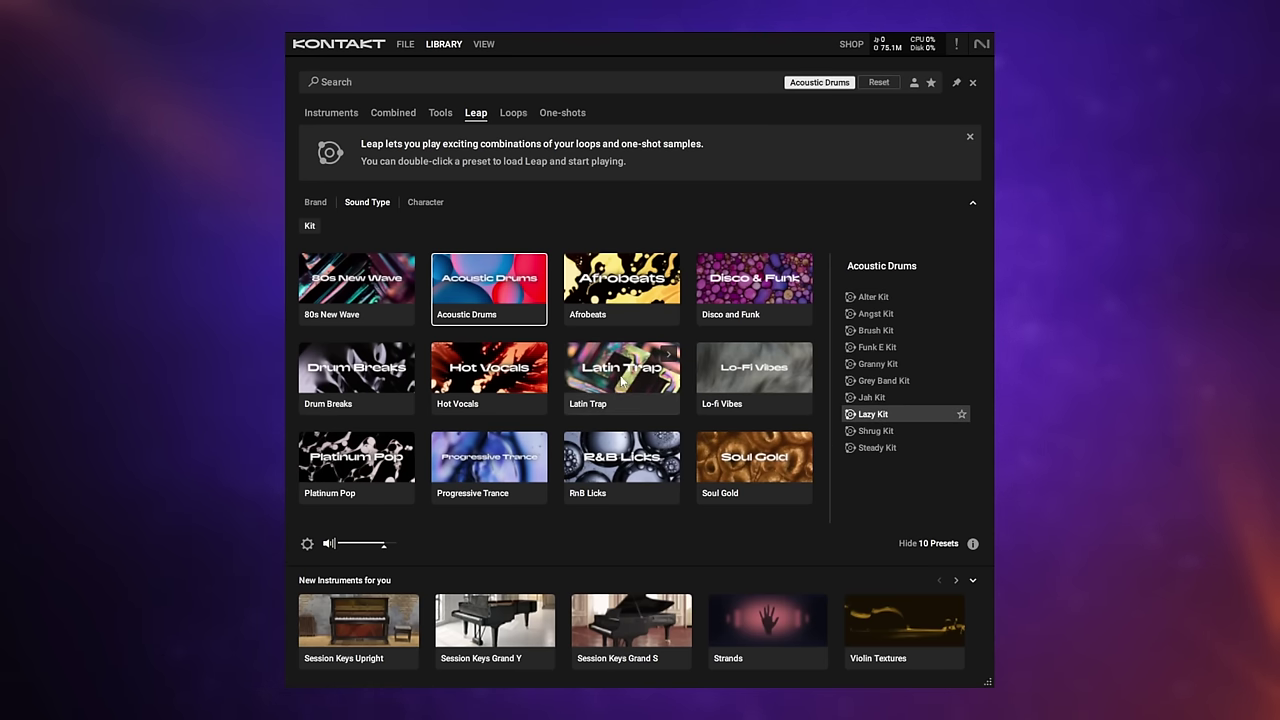
Audition the Funked Kit and Jenkins Kit from Disco and Funk.
click(754, 288)
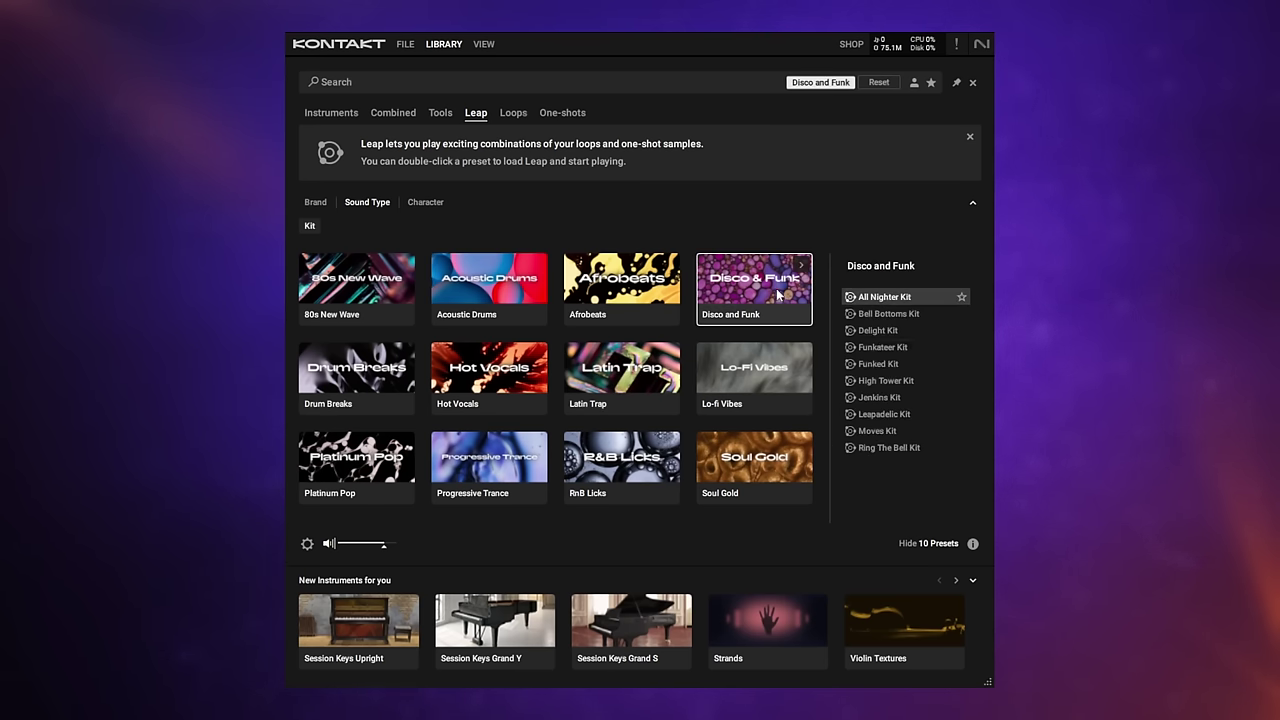
click(874, 364)
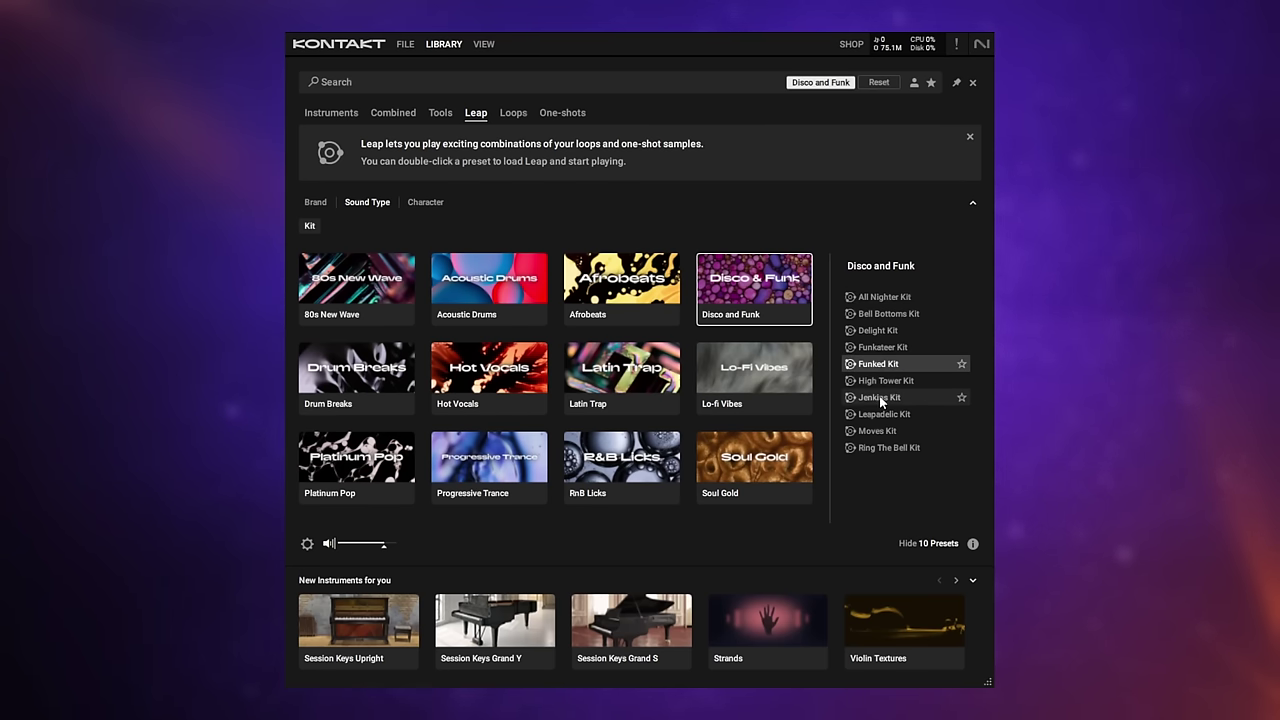
click(879, 398)
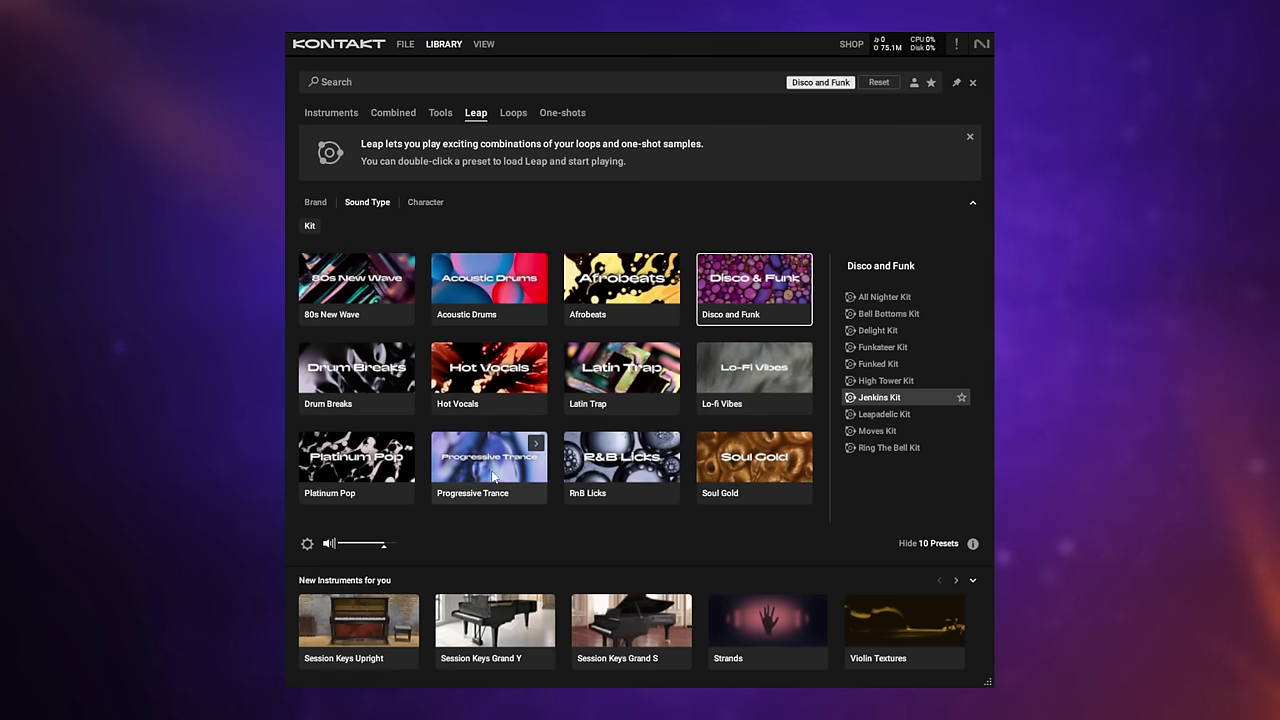
Audition Platinum Pop's Pineapple and Lifetime kits, then drop the preview volume to zero.
click(308, 461)
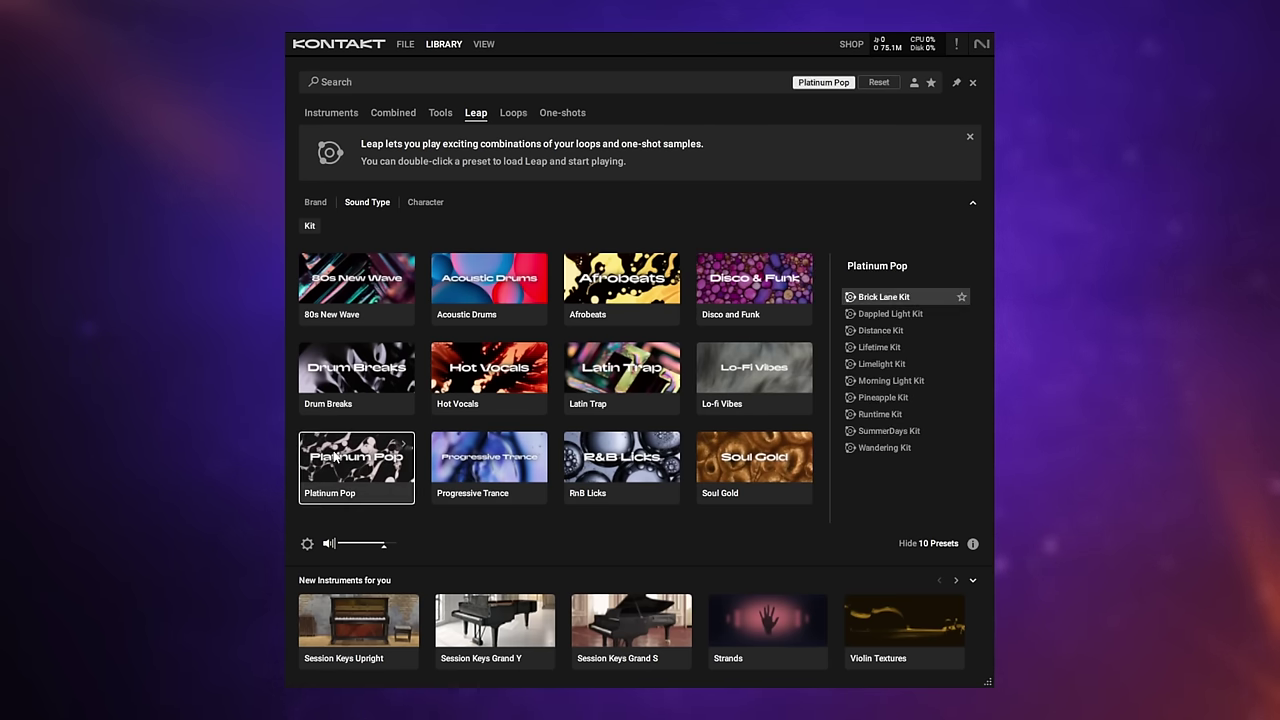
click(882, 398)
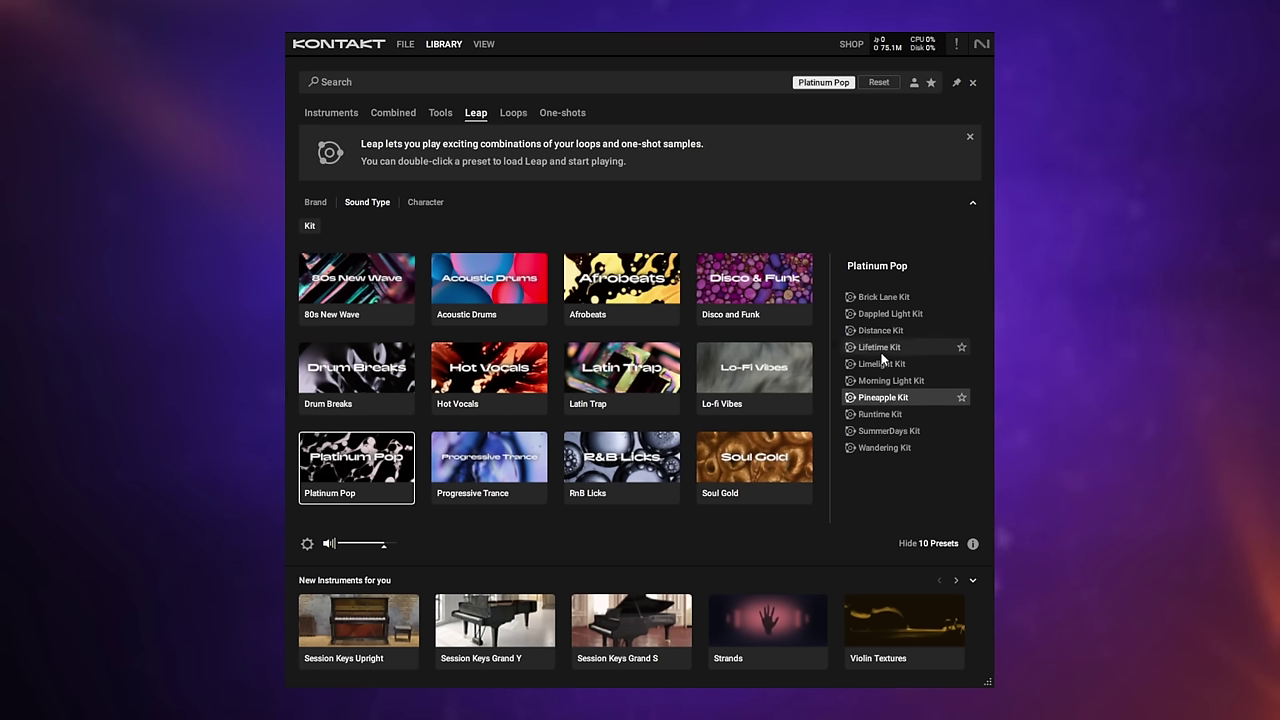
click(880, 349)
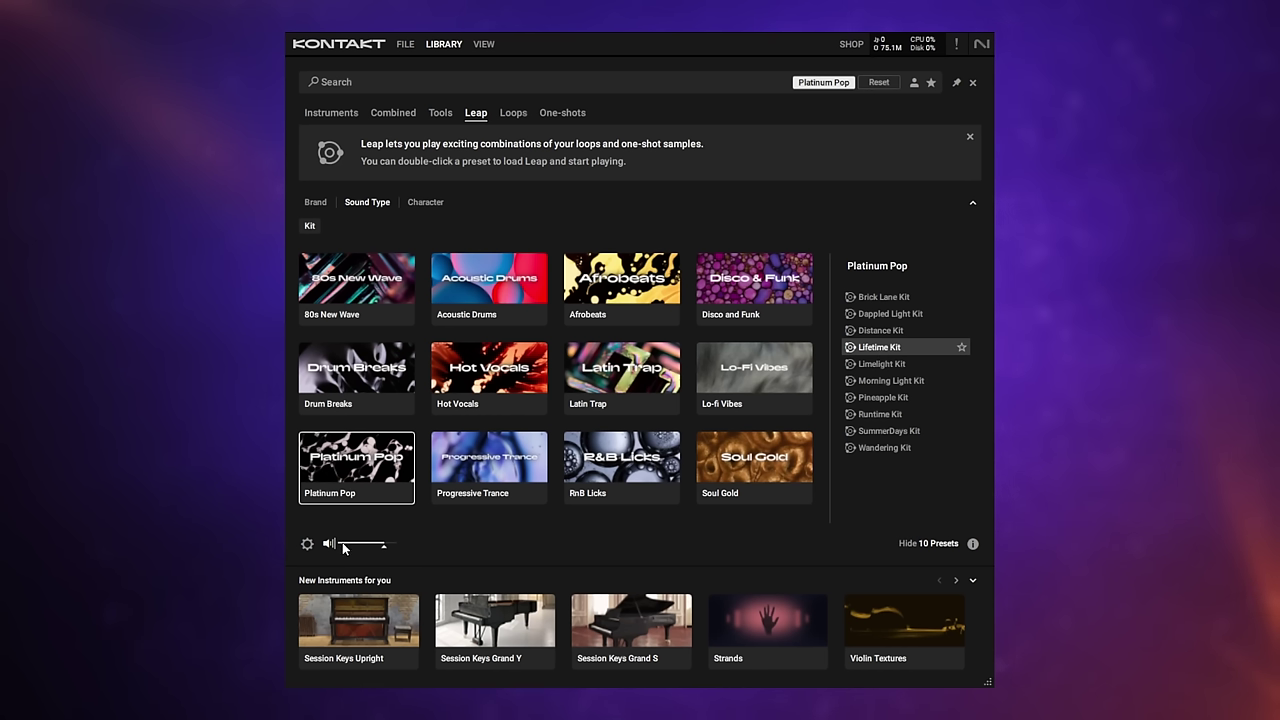
drag(343, 546, 338, 546)
Load the Hot Vocals kit, play pads 5, 7 and 6, then open the Edit page.
click(508, 396)
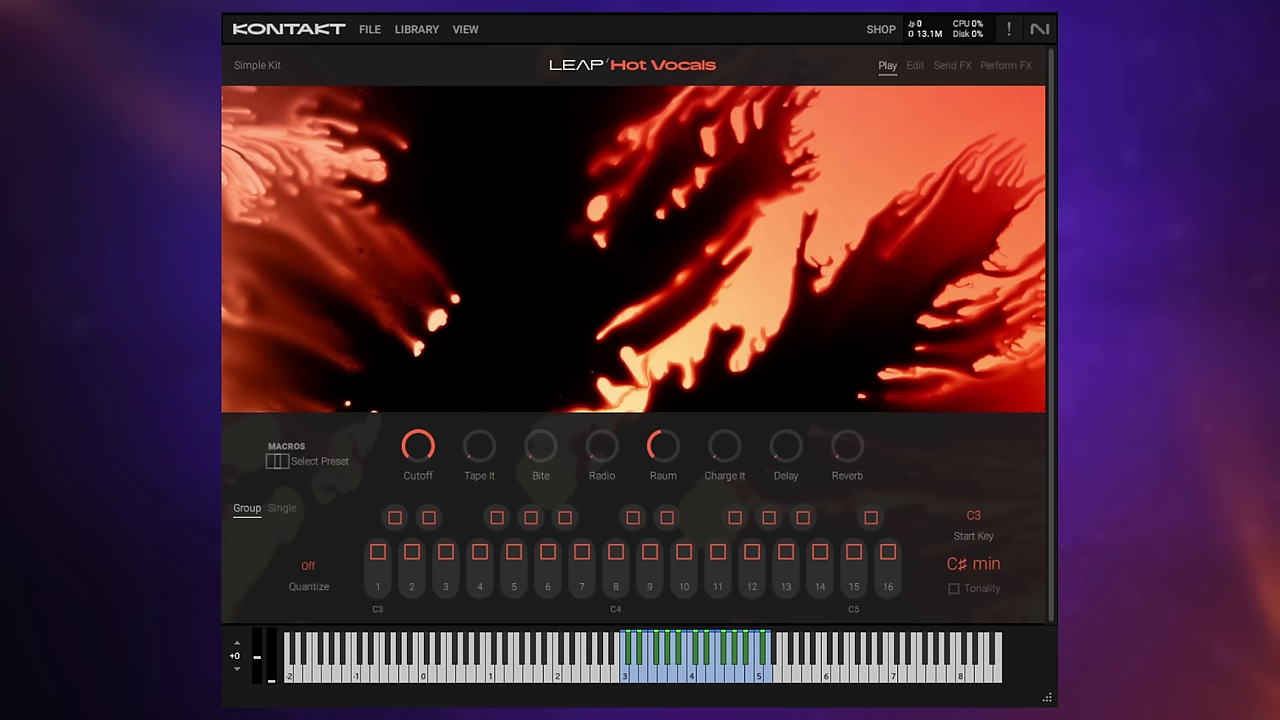
click(514, 551)
click(584, 548)
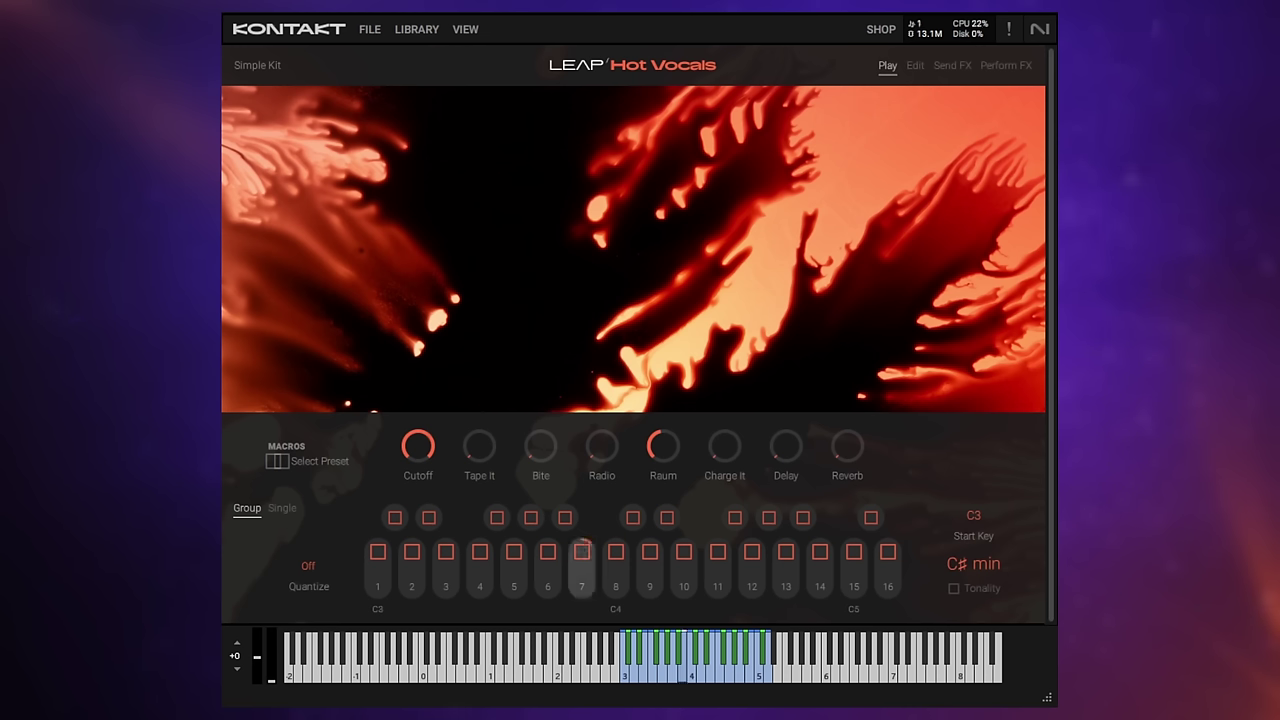
click(548, 551)
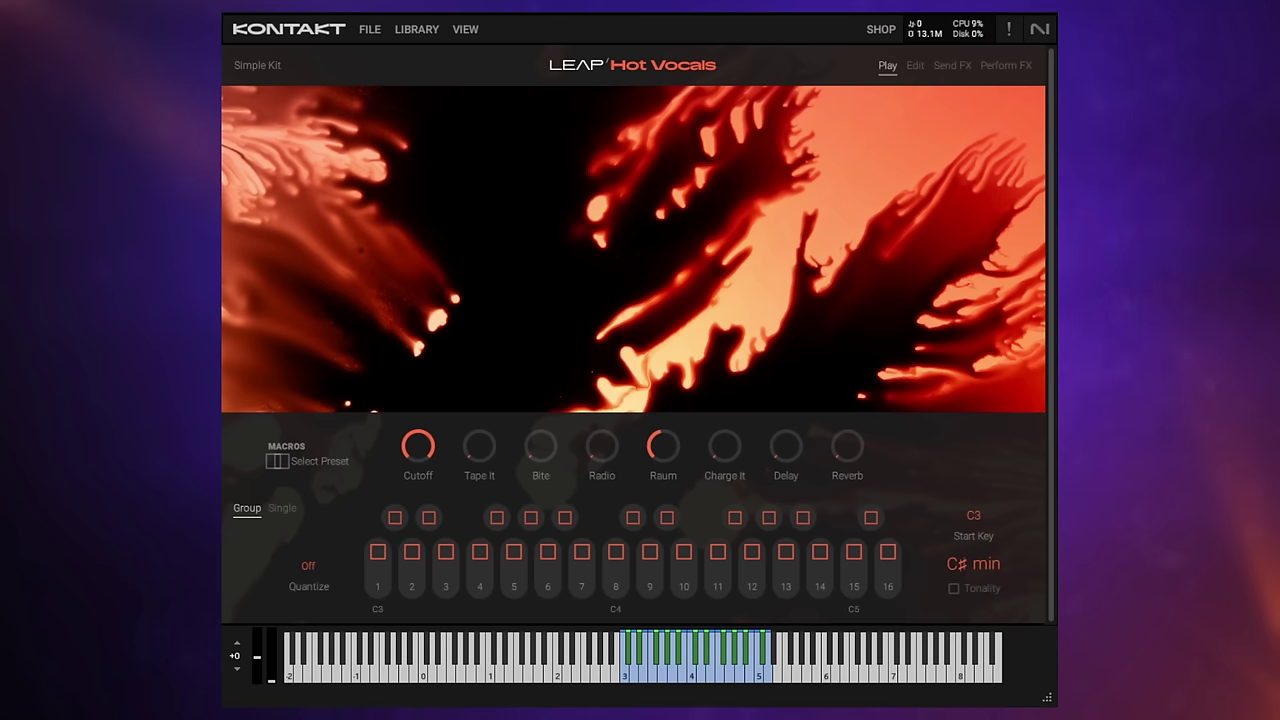
click(917, 67)
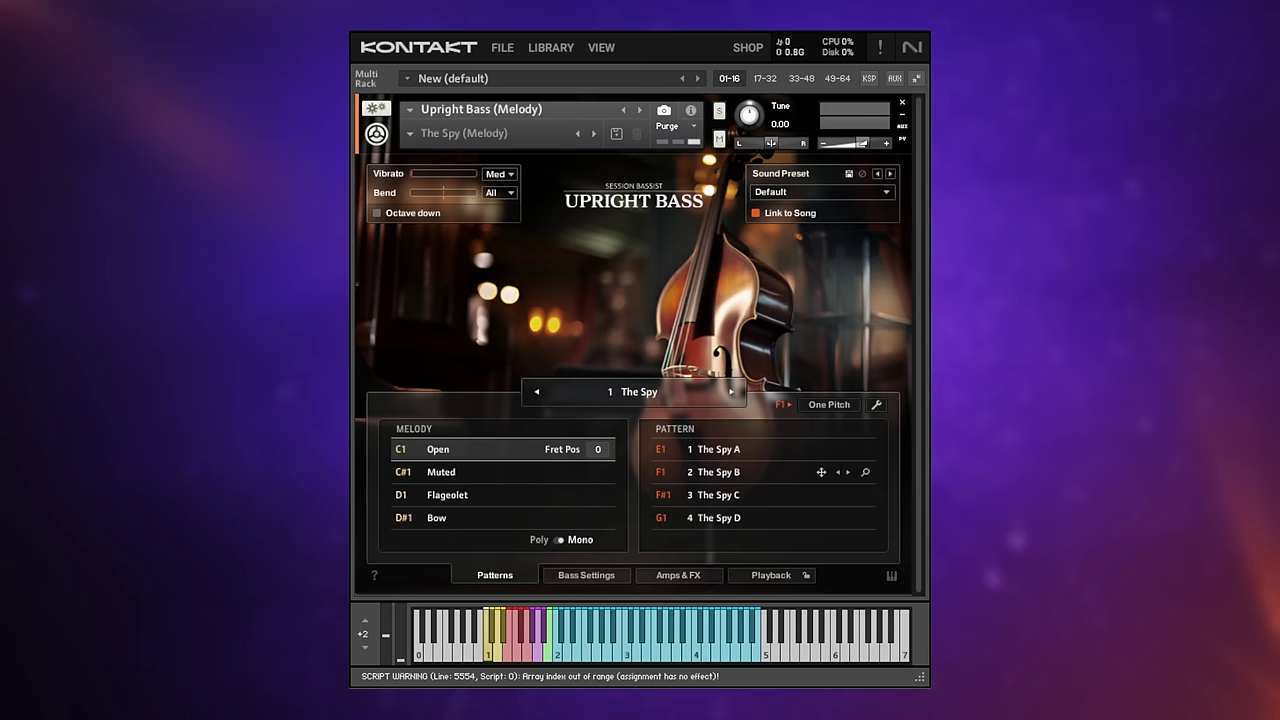
click(638, 390)
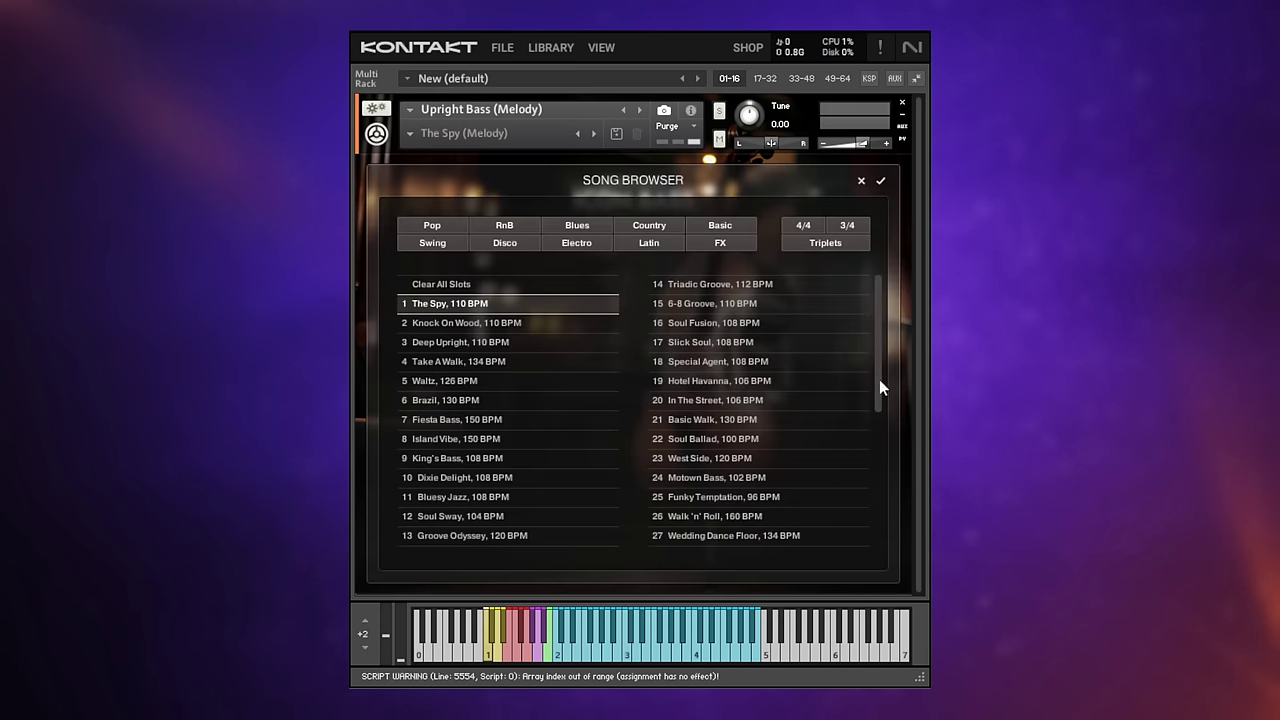
drag(879, 386, 819, 312)
click(880, 183)
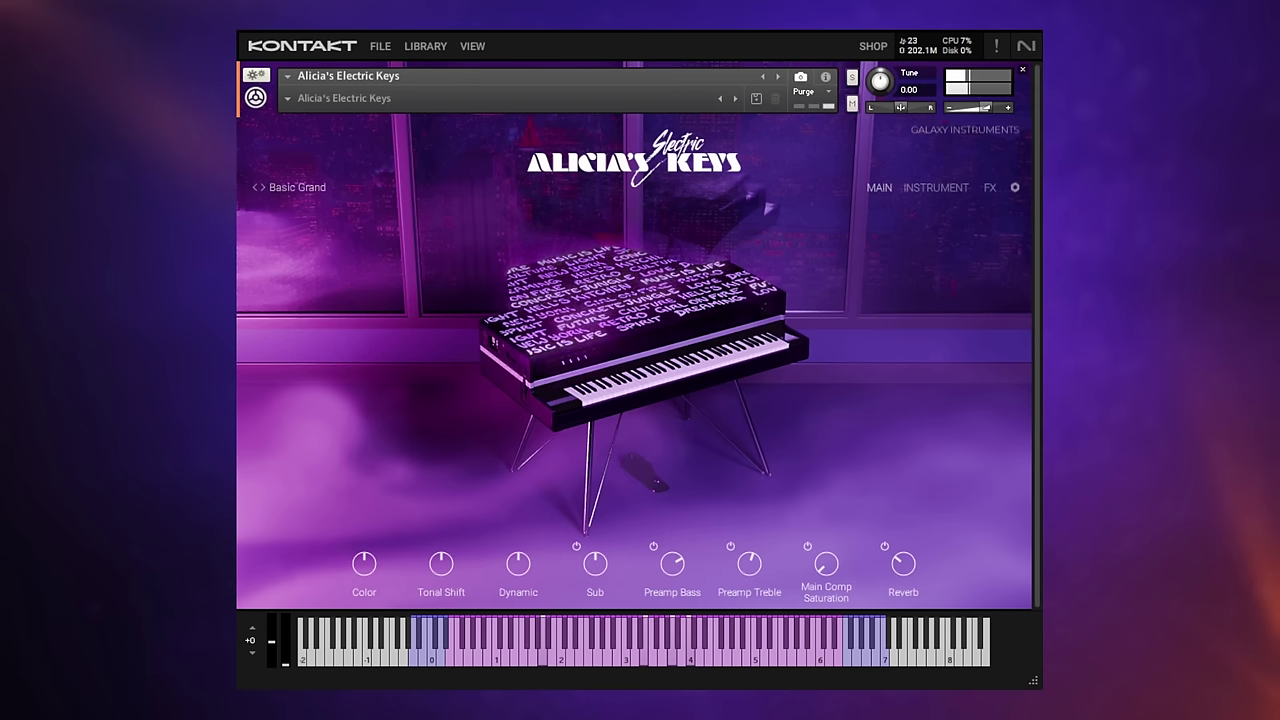
Load the Neo Grand preset from the preset browser, then step forward to Bubble.
click(291, 188)
mouse_move(1010, 265)
mouse_down()
mouse_move(1022, 518)
mouse_move(1034, 270)
mouse_up()
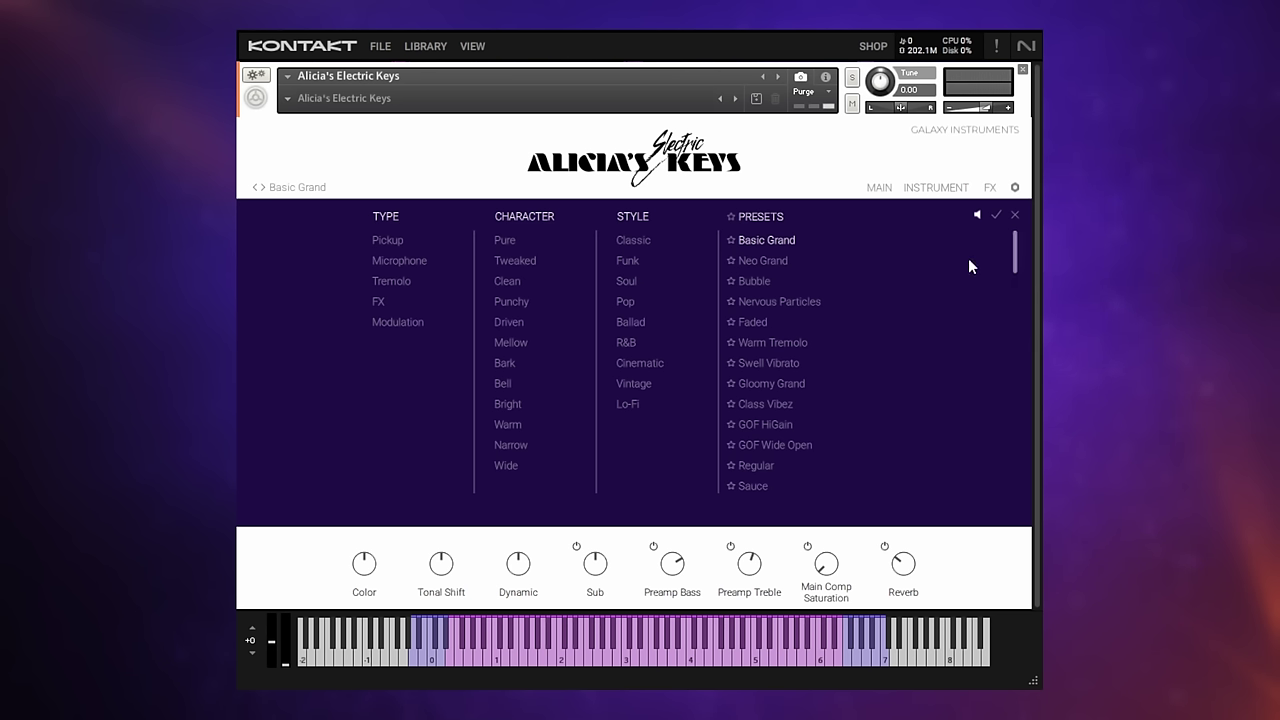
double_click(771, 261)
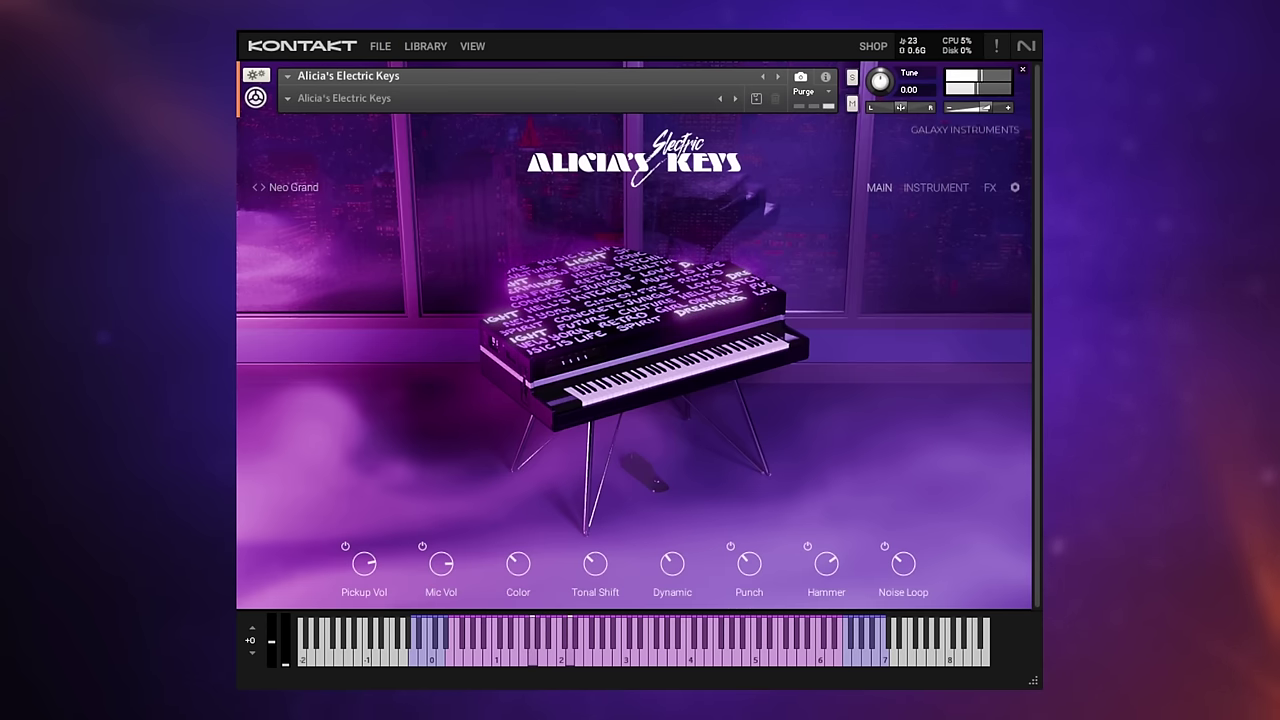
click(263, 188)
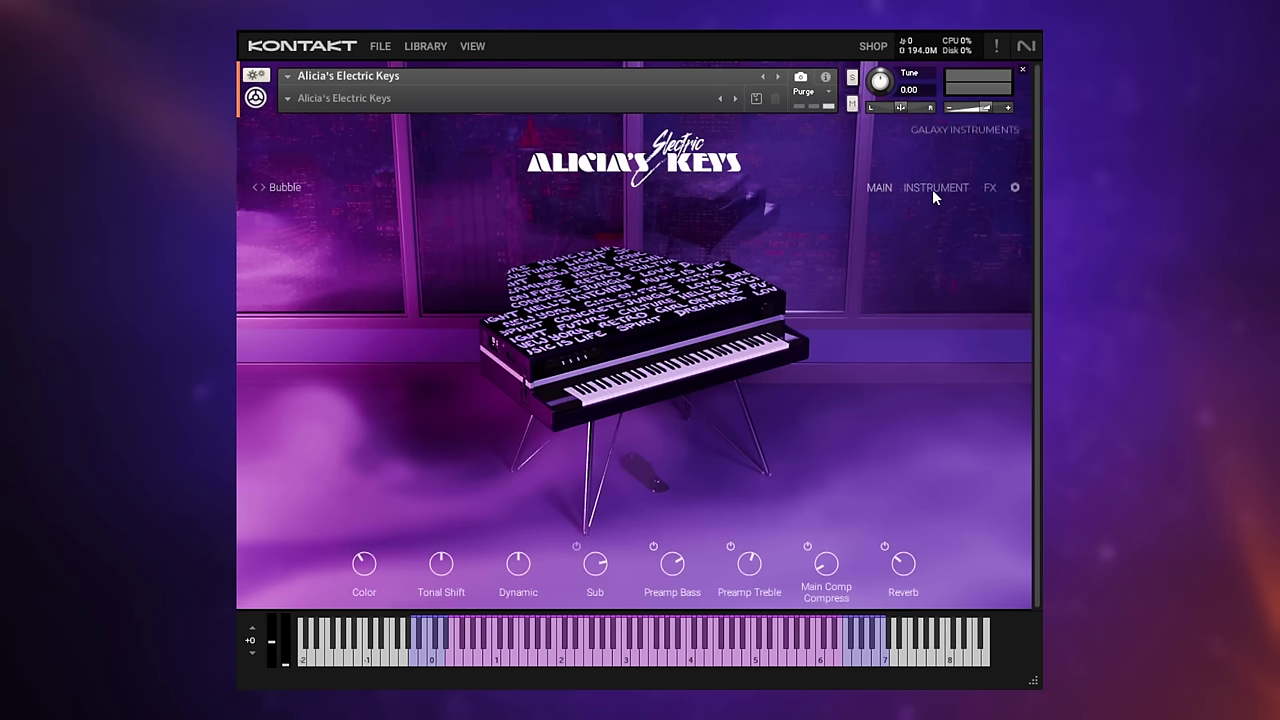
View the electric piano's INSTRUMENT and FX pages, then return to MAIN.
click(932, 189)
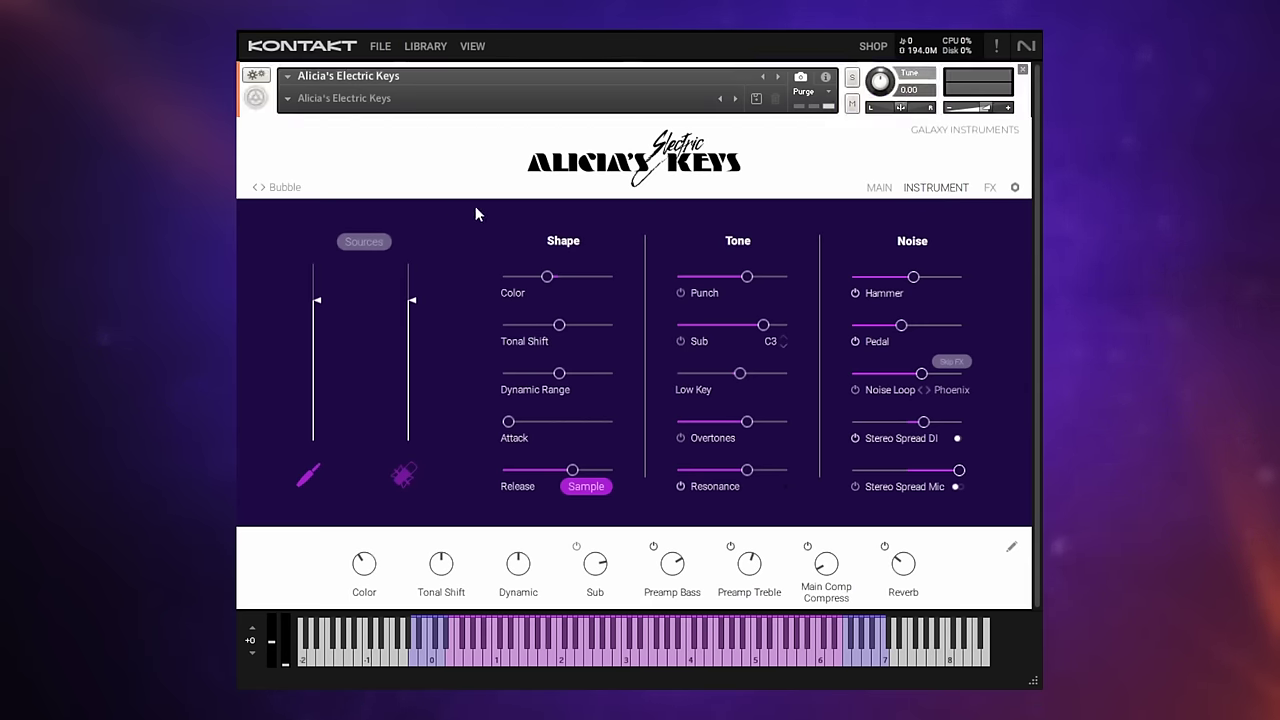
click(990, 188)
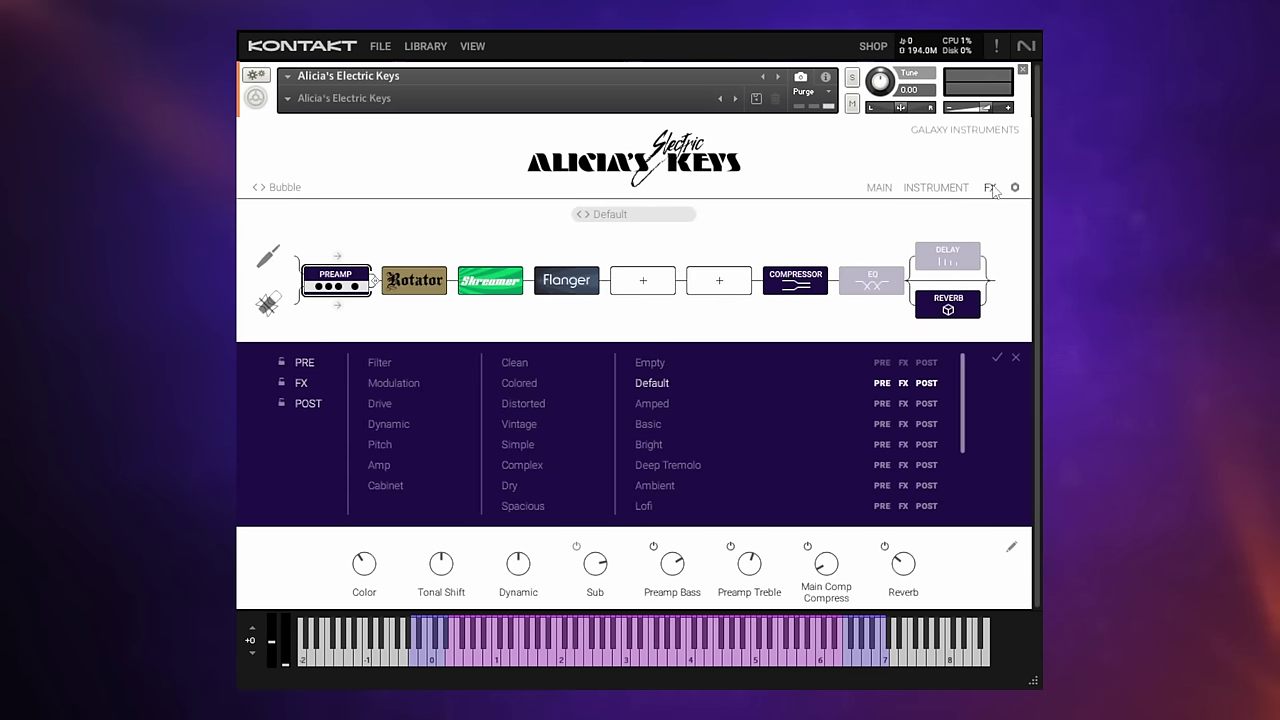
click(879, 197)
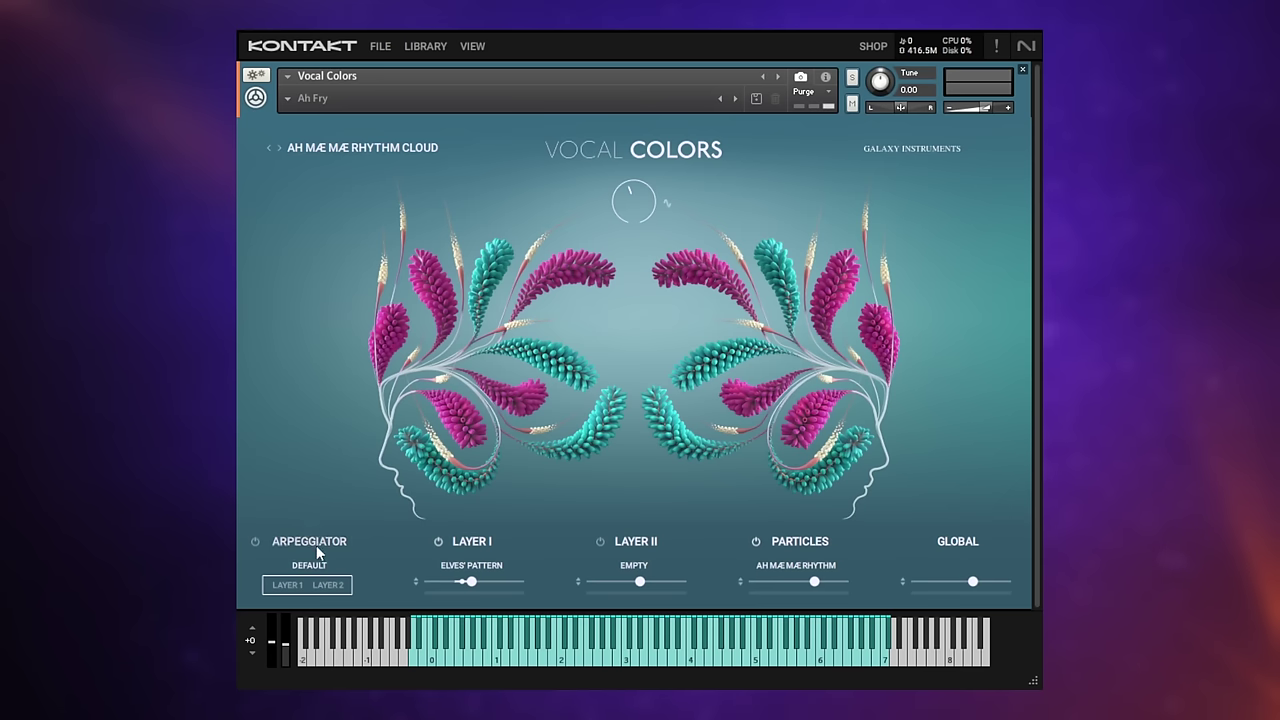
Browse the arpeggiator, Layer I, Layer II and Particles pages, and switch the Particles layer on.
click(317, 541)
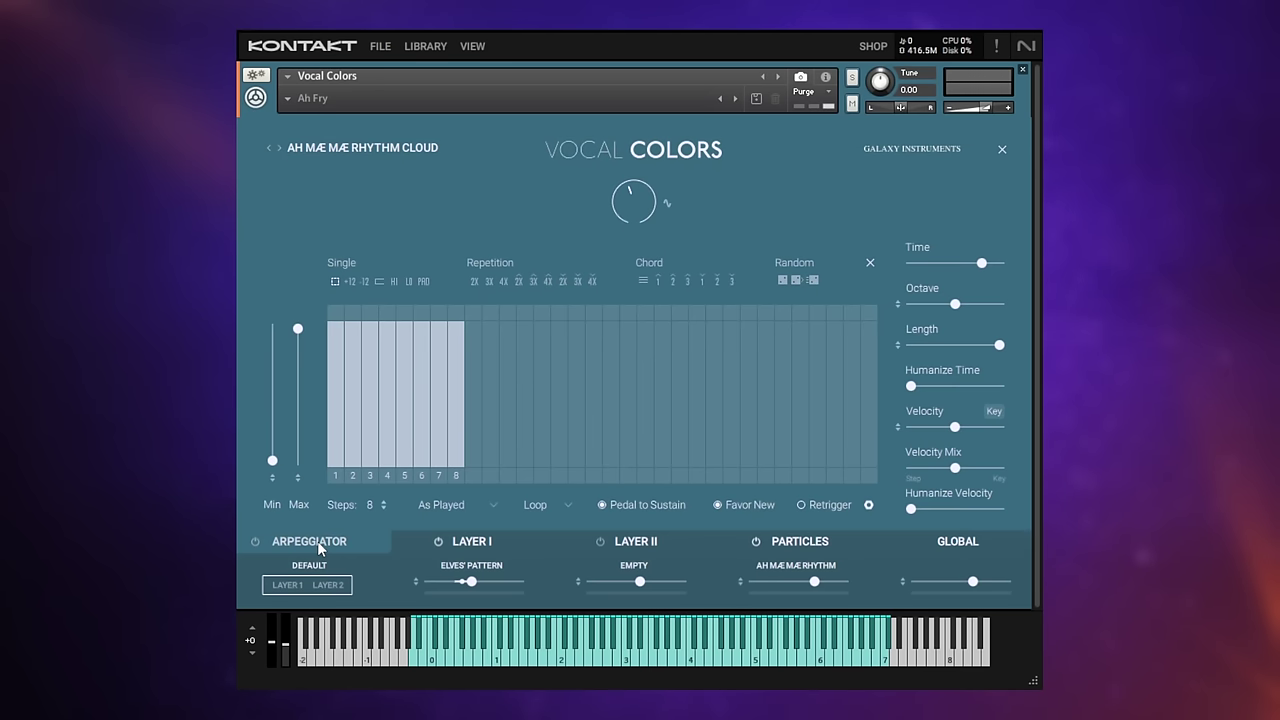
click(475, 545)
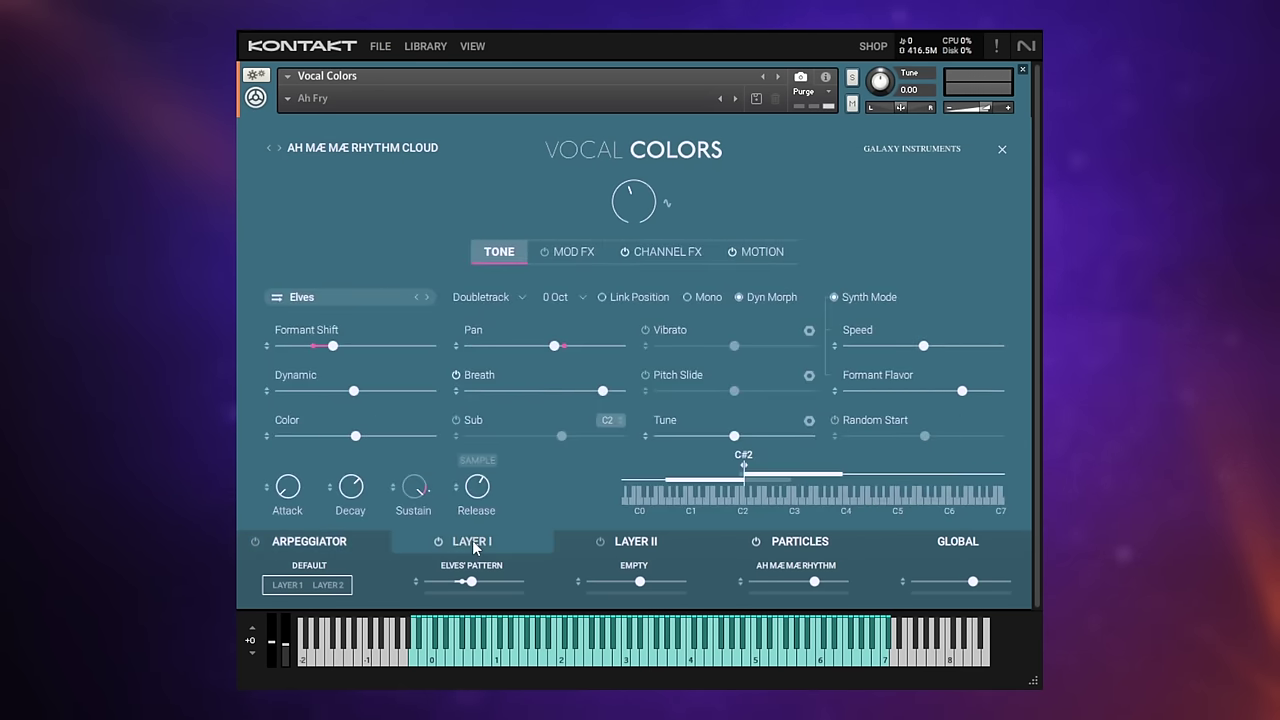
click(643, 543)
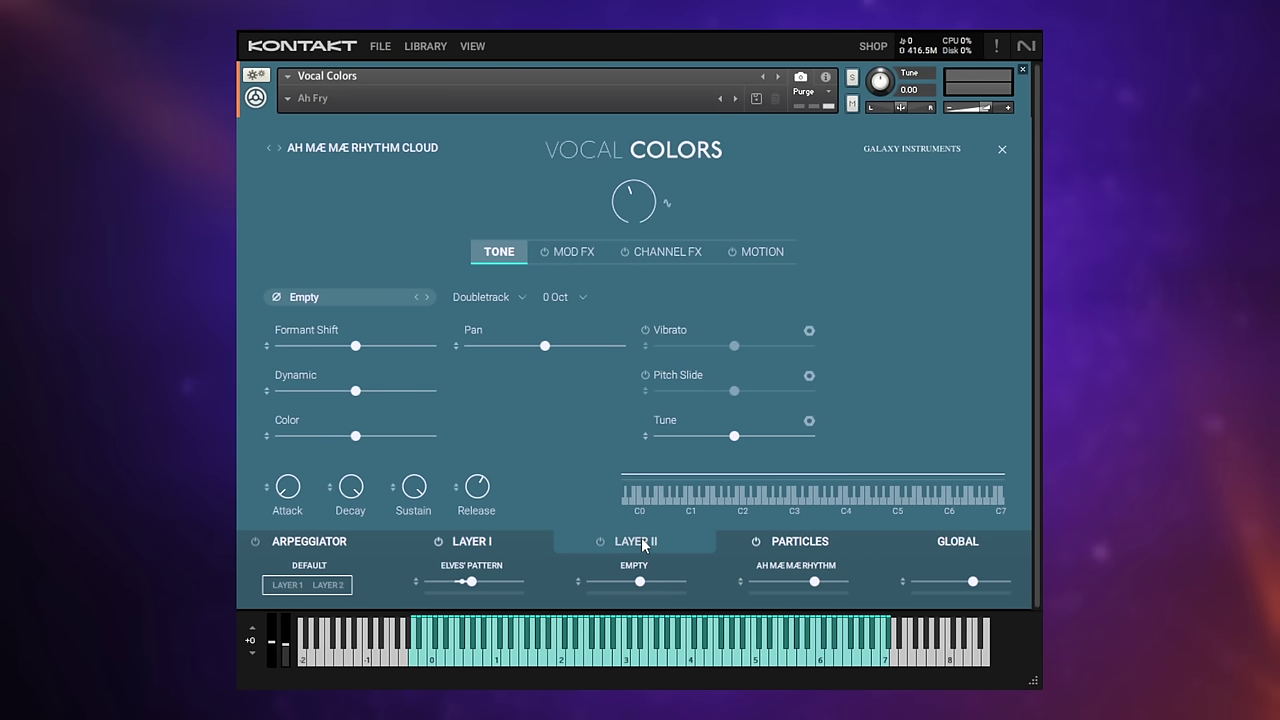
click(806, 544)
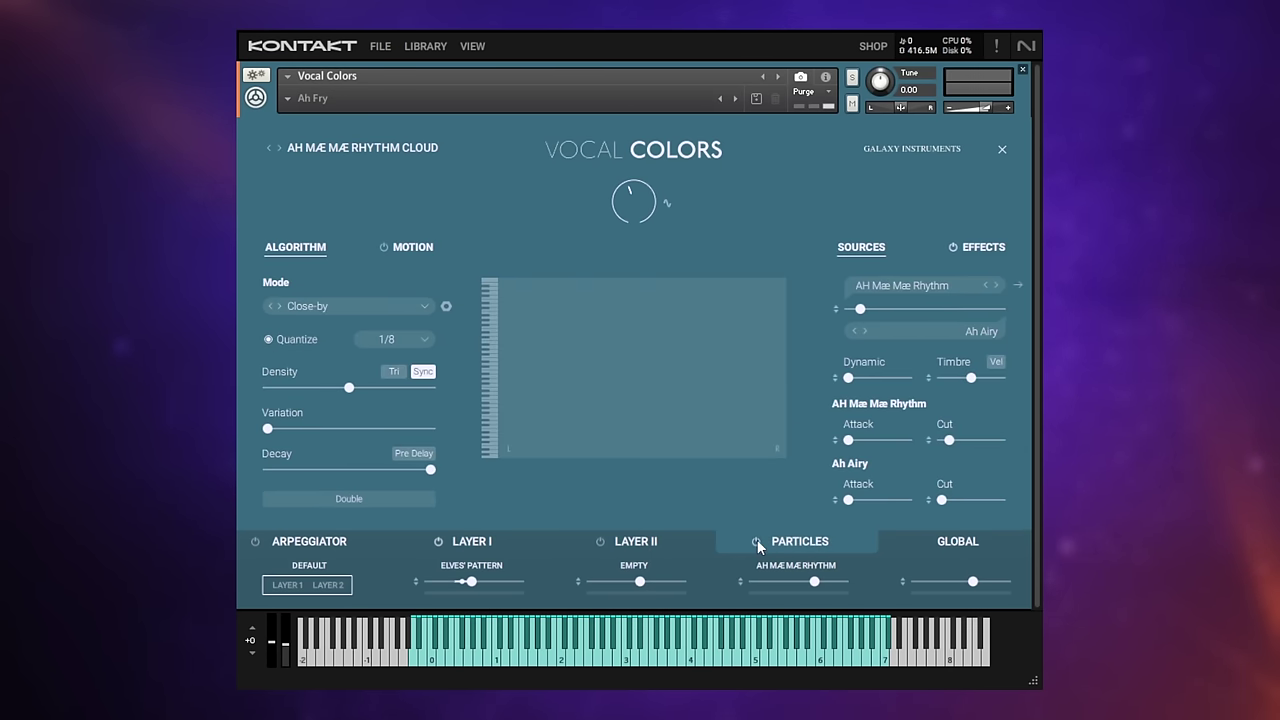
click(476, 546)
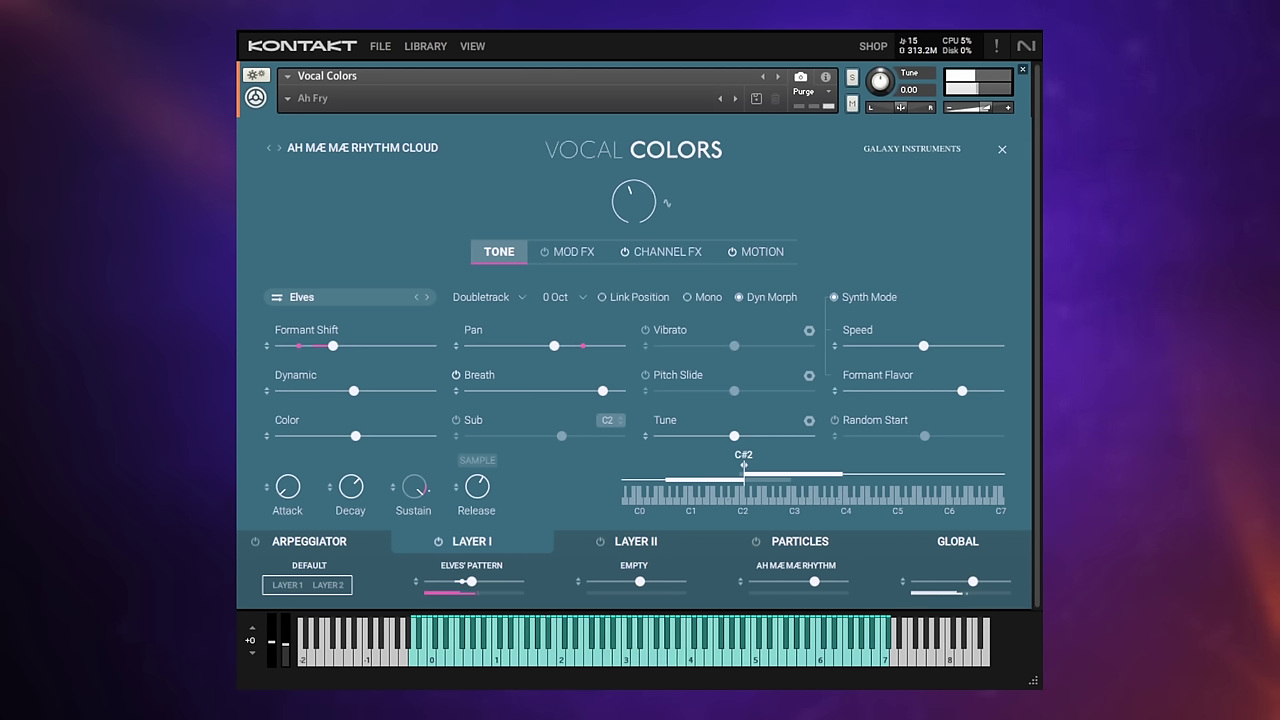
click(757, 543)
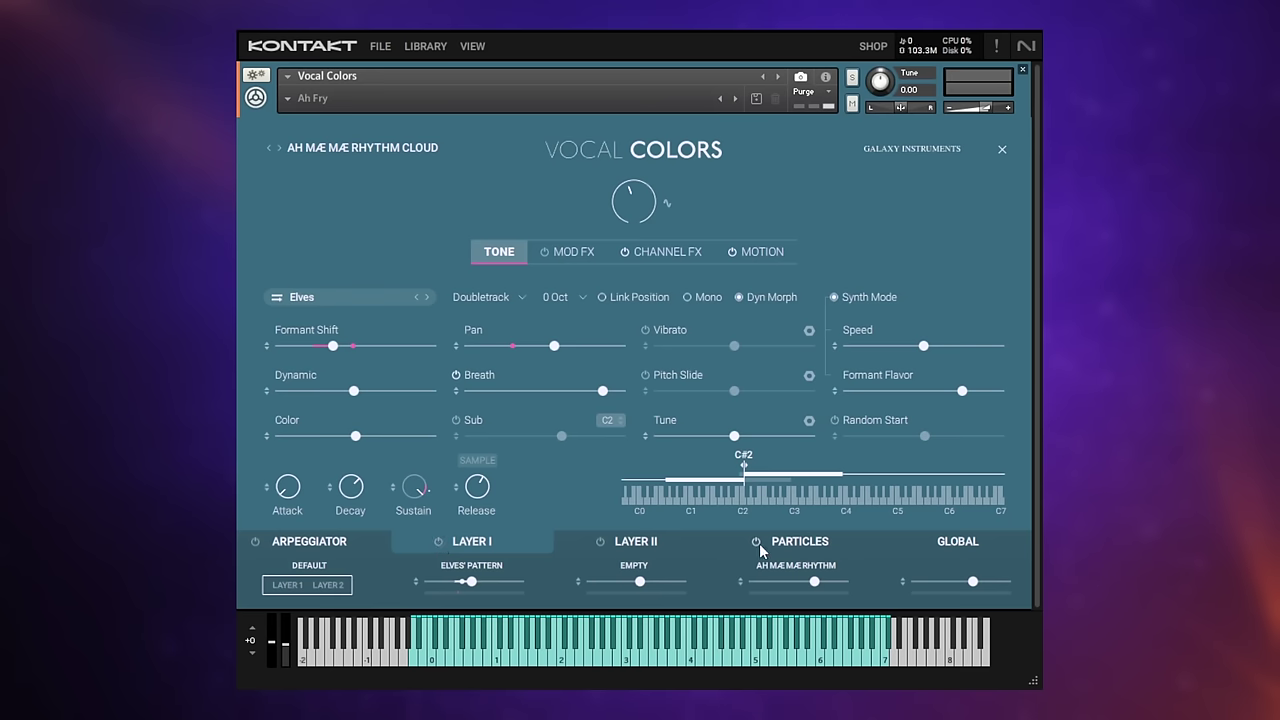
click(800, 543)
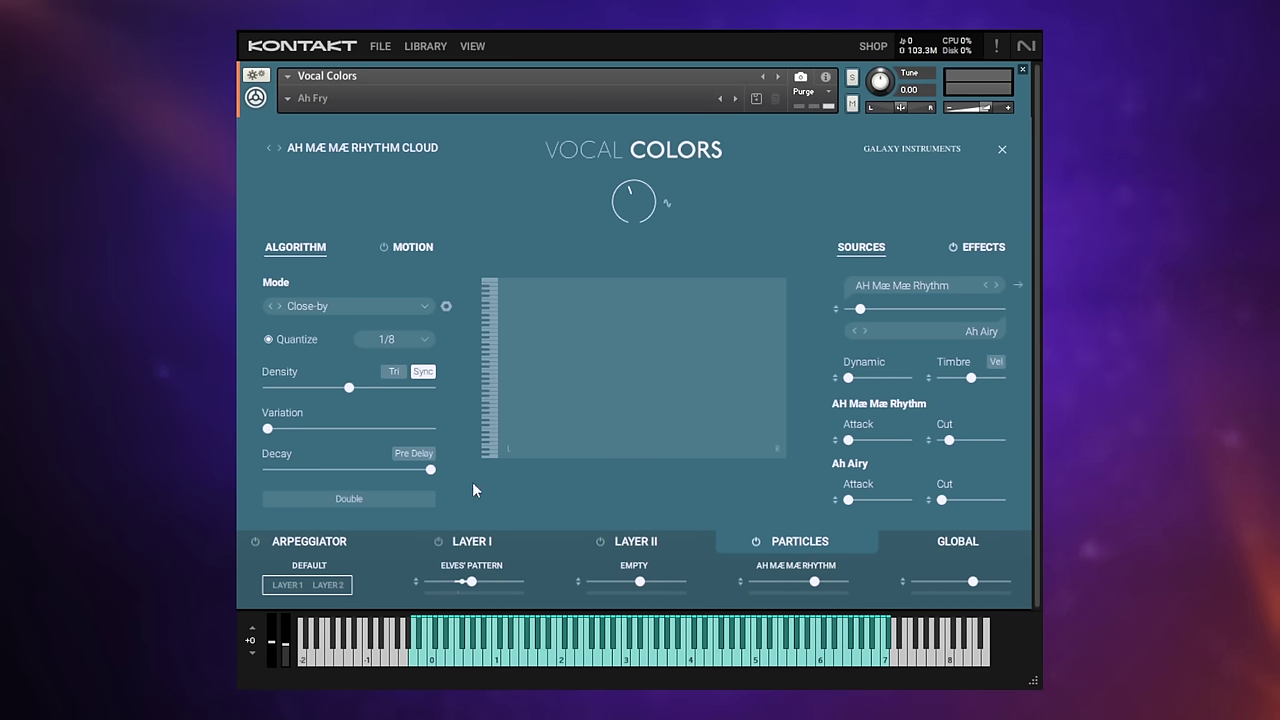
Load the CHORD CYCLE preset and show its 32-step arpeggiator pattern.
click(279, 147)
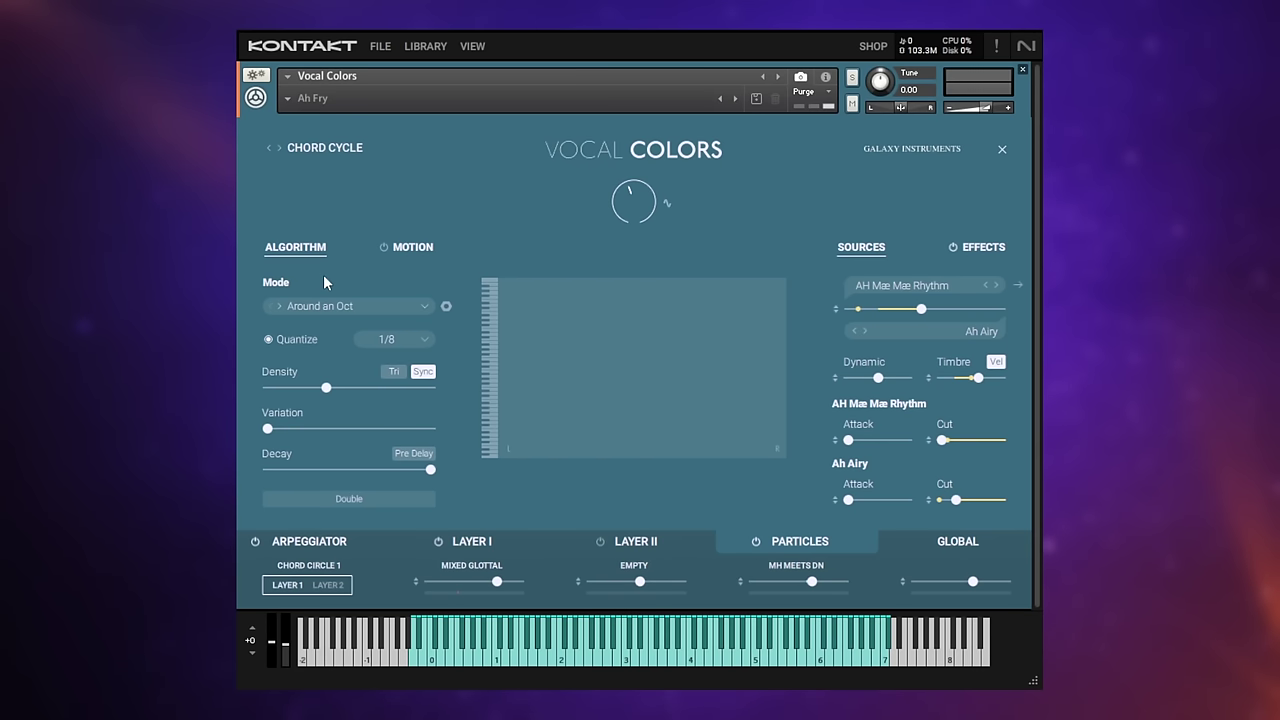
click(310, 543)
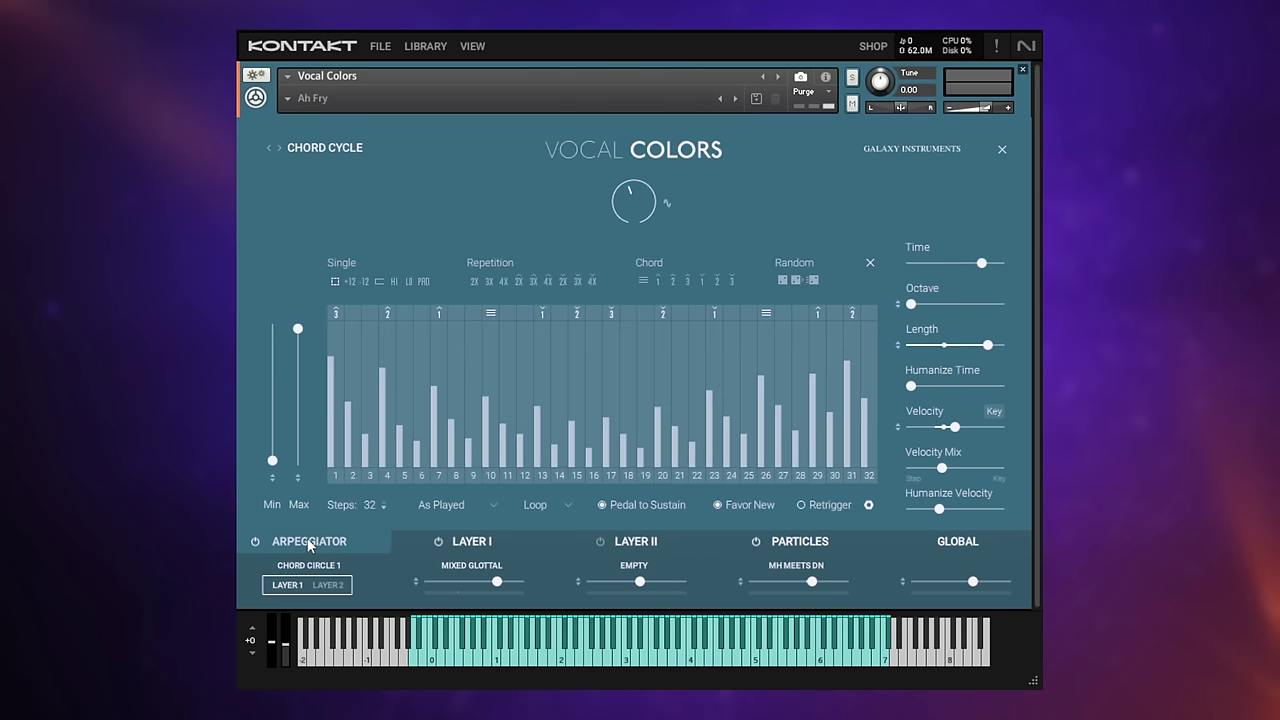
Step to ETHERAL WORLD, view the Layer I, Layer II and Particles pages, then close the editor.
click(280, 147)
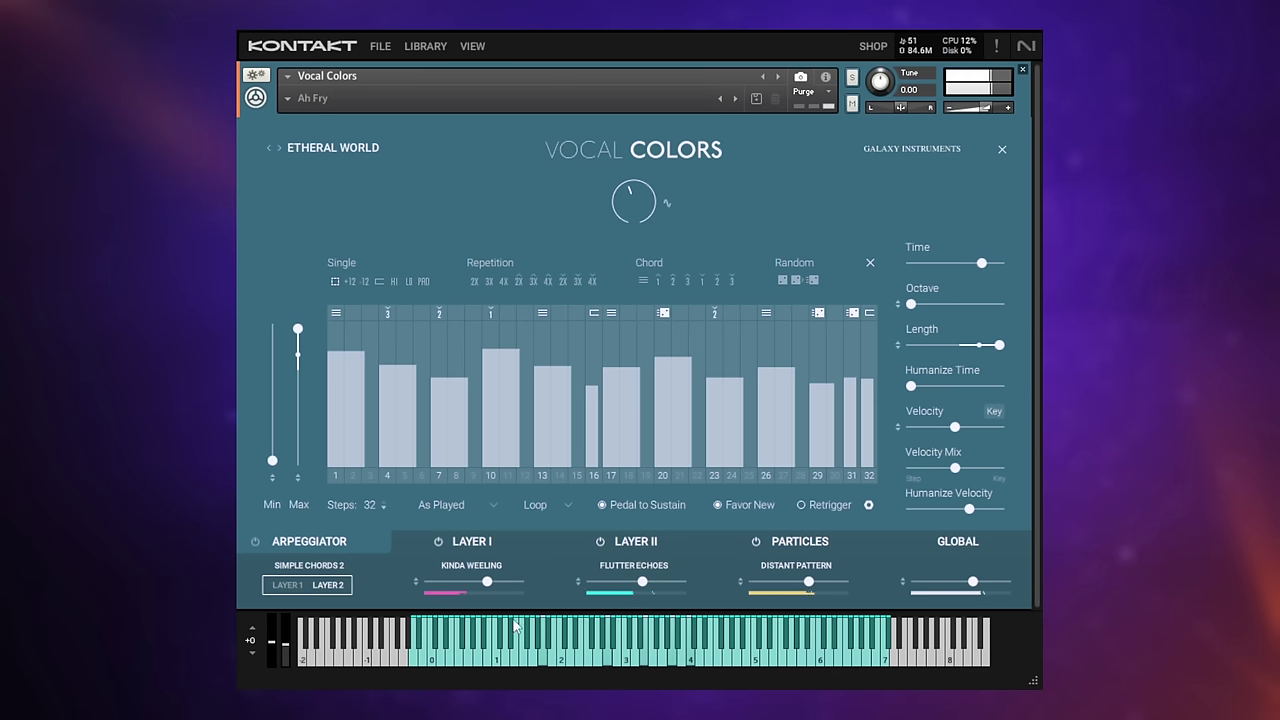
click(477, 545)
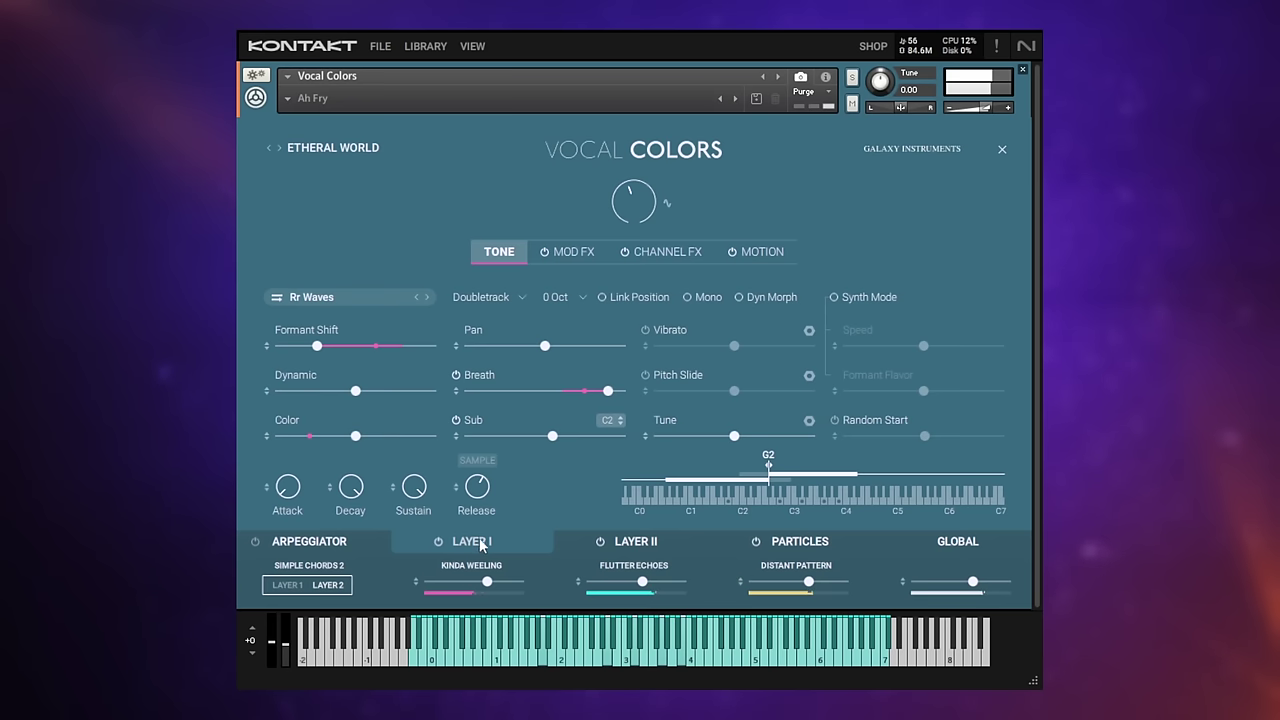
click(630, 548)
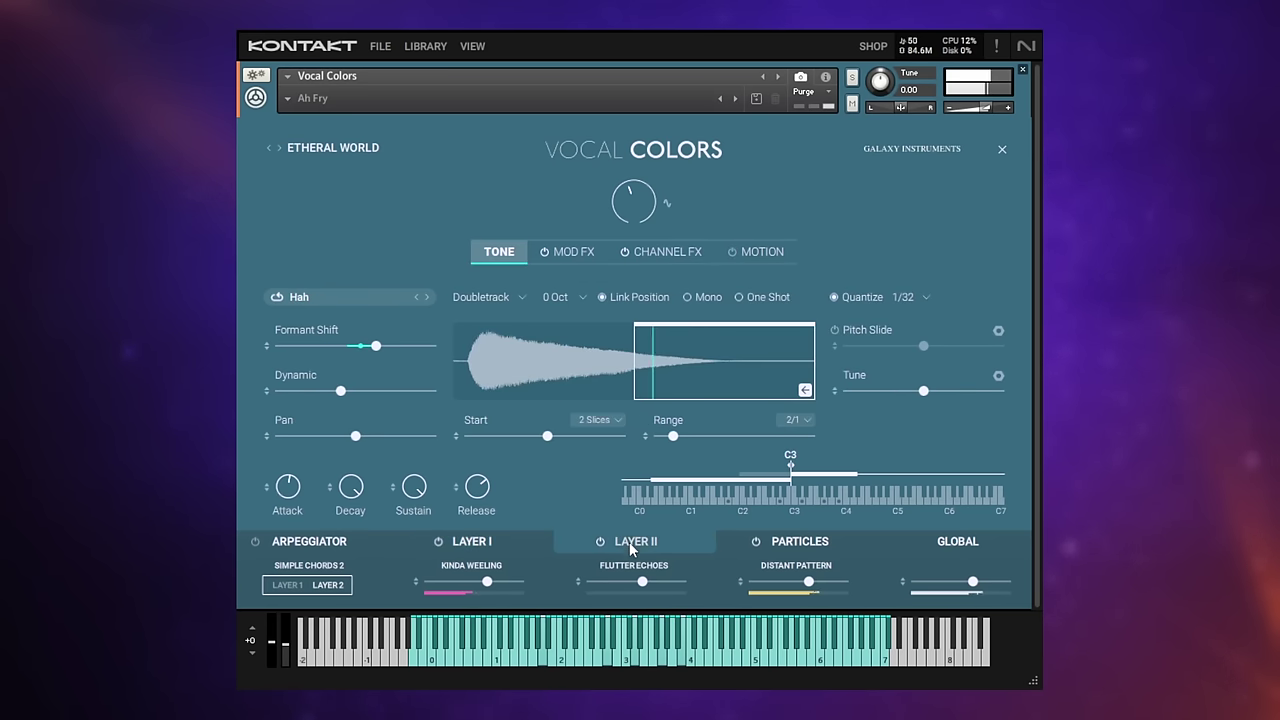
click(787, 543)
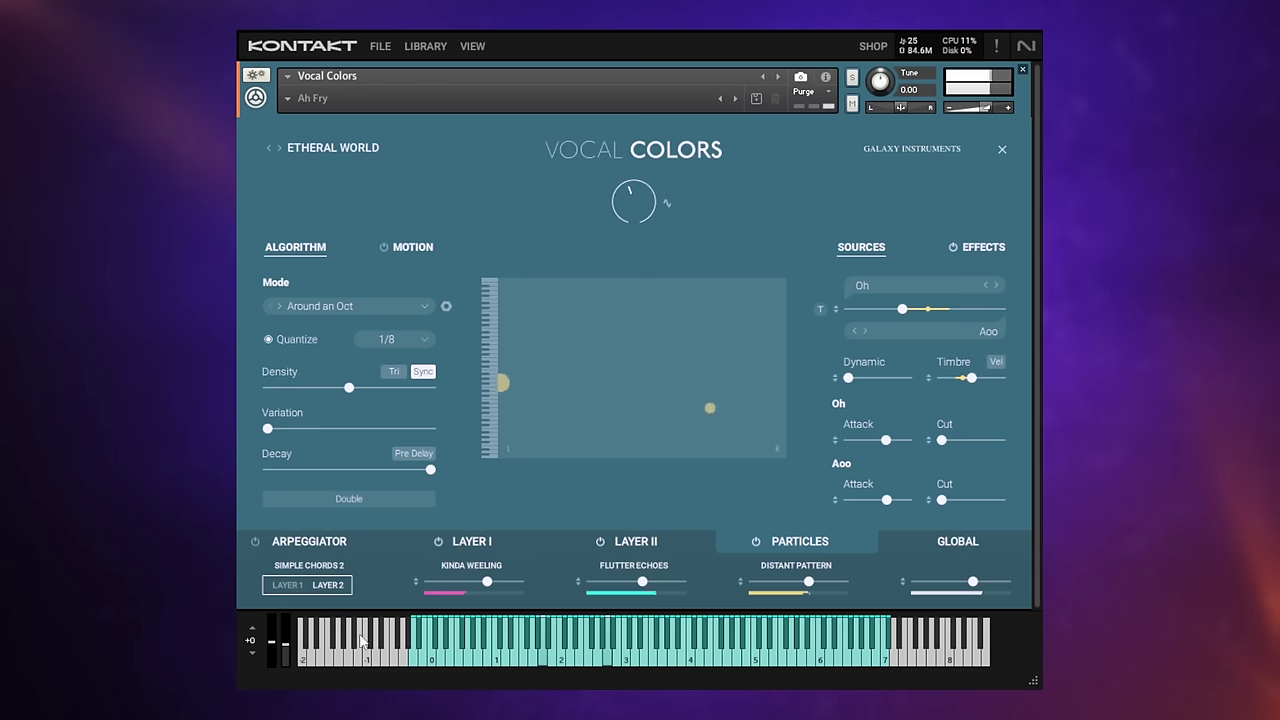
click(799, 541)
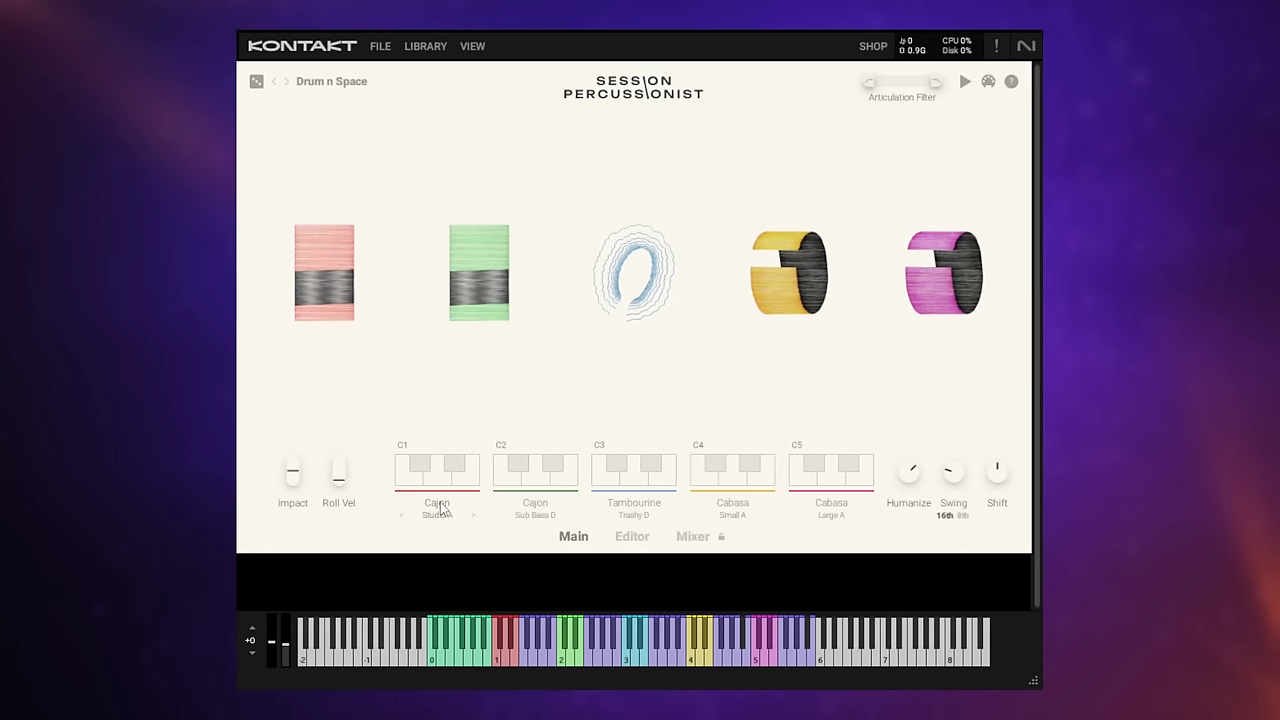
Audition the first Cajon's patterns from C1 and the pad, then view its pattern 85 articulation grid in the Editor.
click(437, 505)
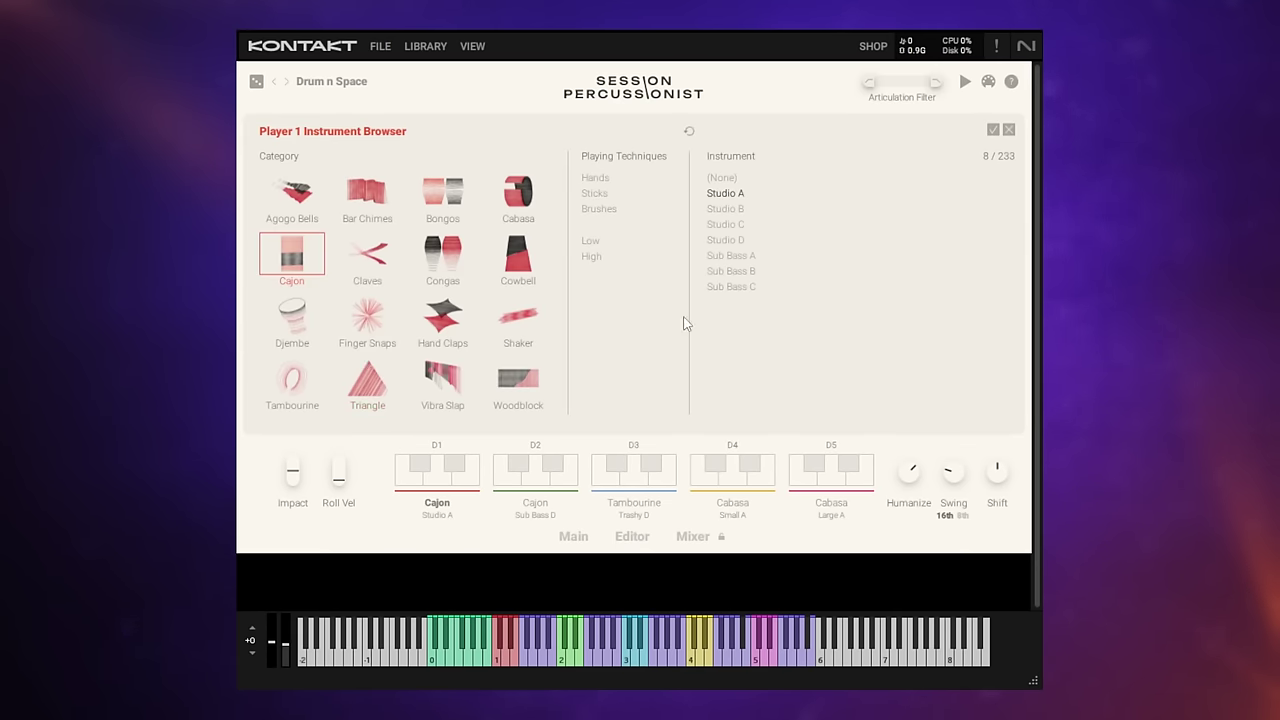
click(1009, 130)
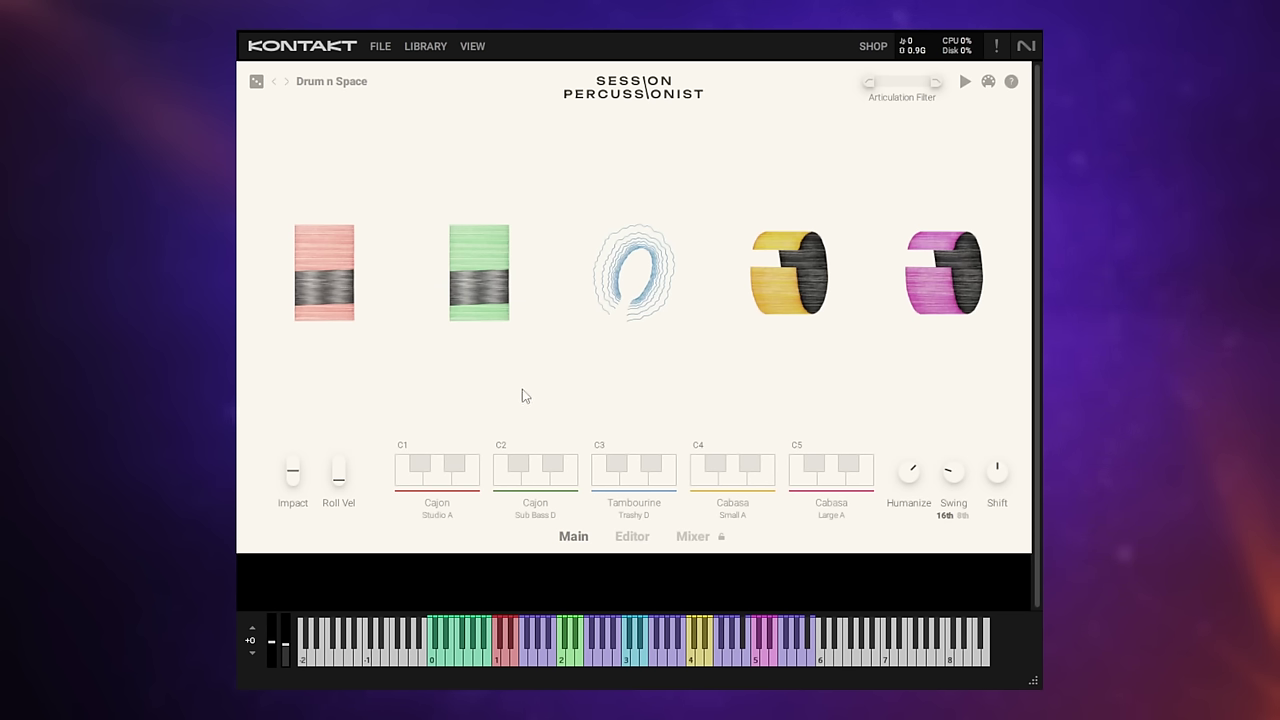
mouse_move(449, 525)
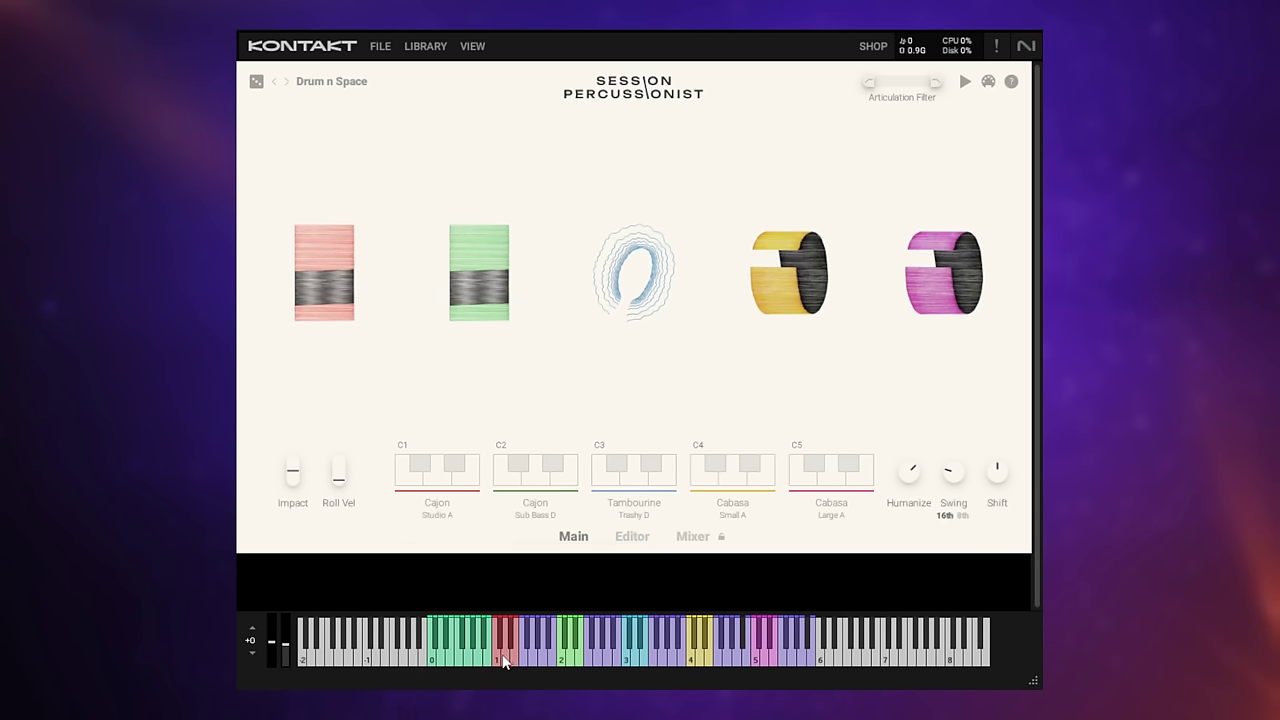
click(505, 660)
click(502, 650)
click(420, 466)
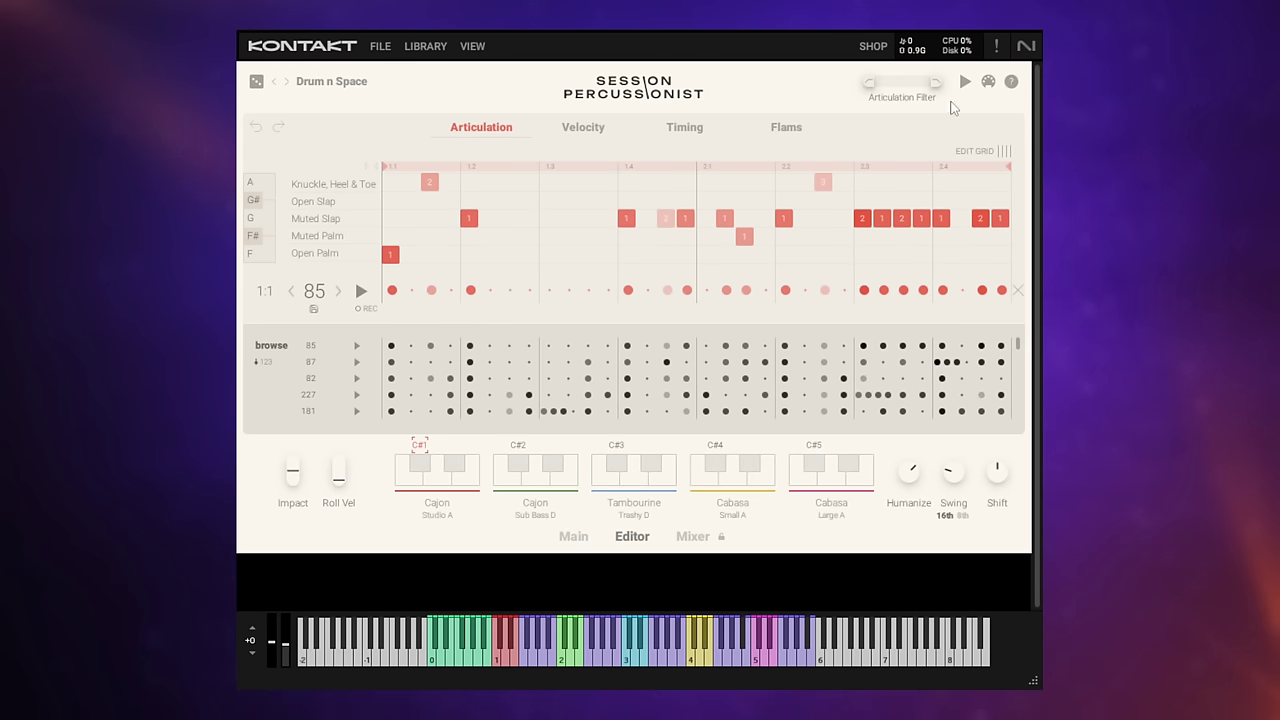
Return Session Percussionist to its Main view and trigger patterns from a white and a black key.
click(1014, 82)
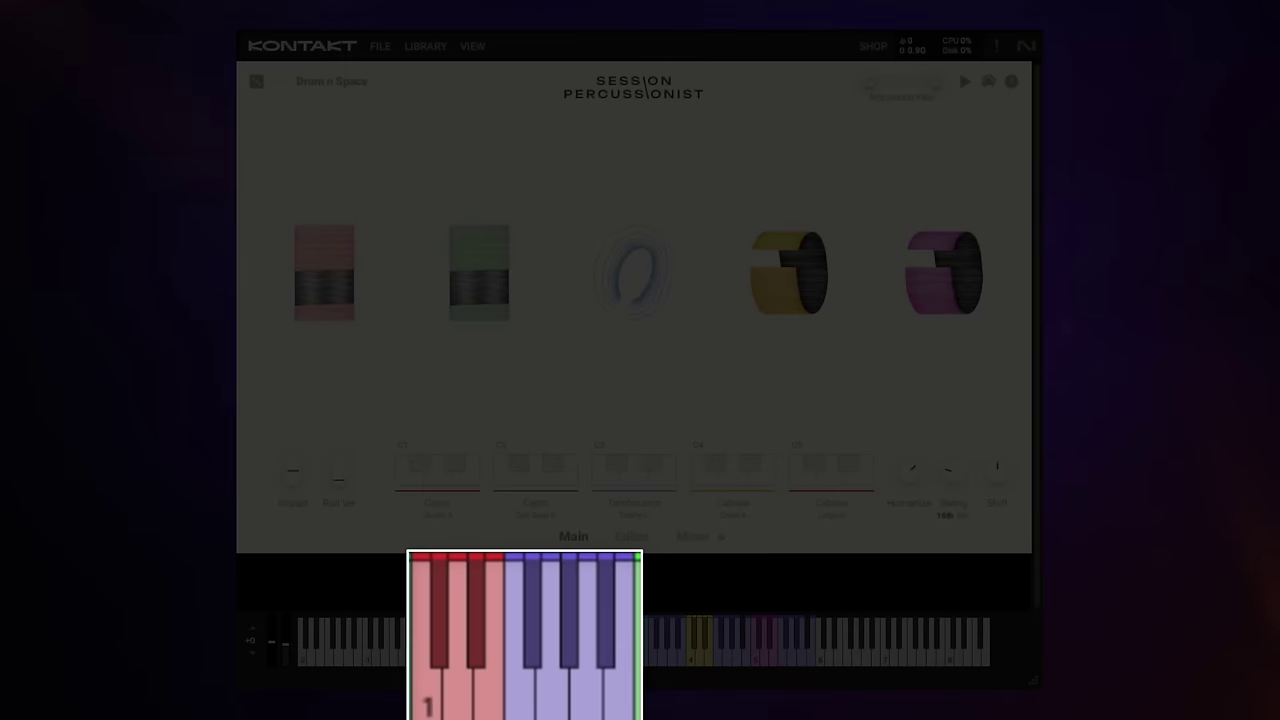
click(526, 700)
click(538, 648)
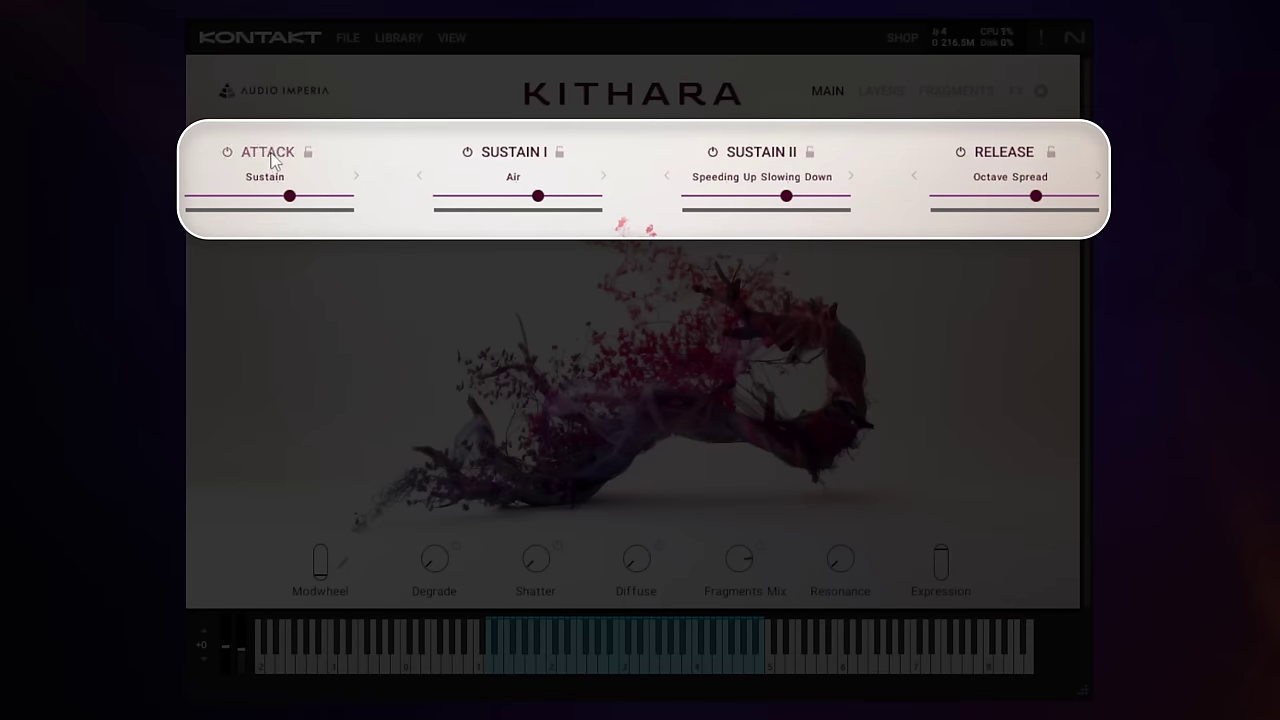
Switch off the Sustain I, Sustain II and Release layers and list the Attack layer's sound sources.
click(468, 155)
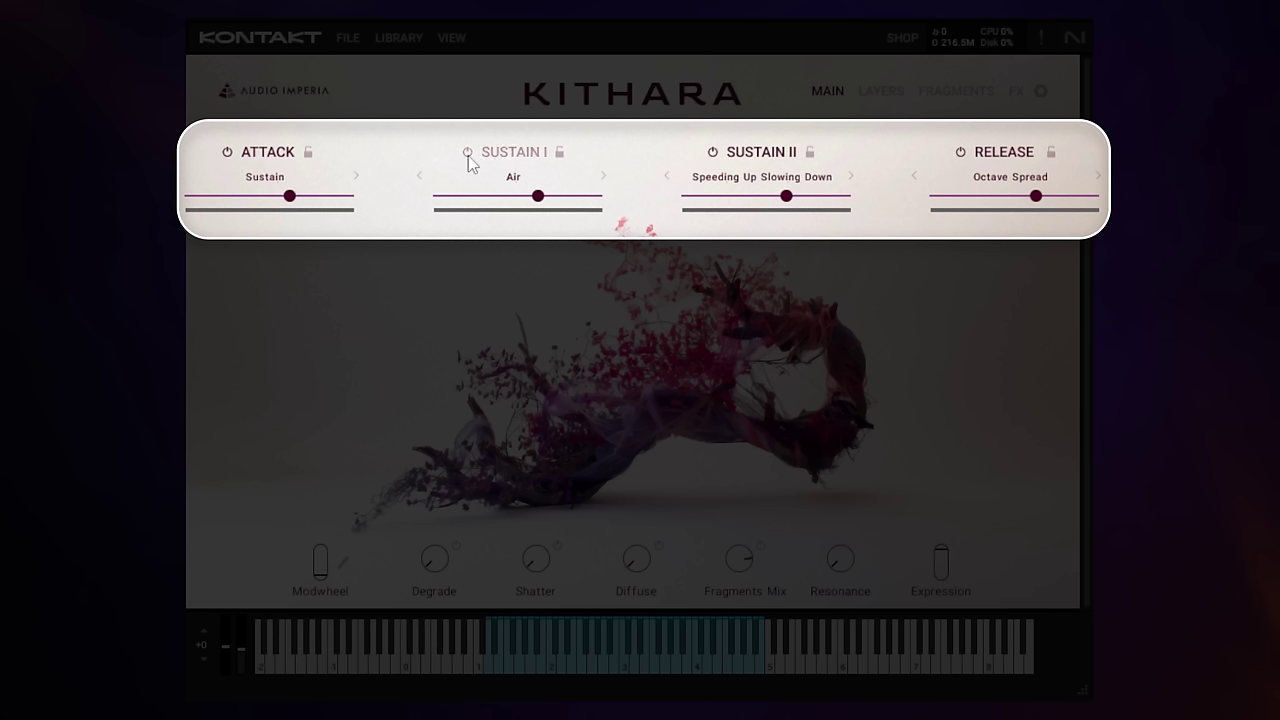
click(714, 155)
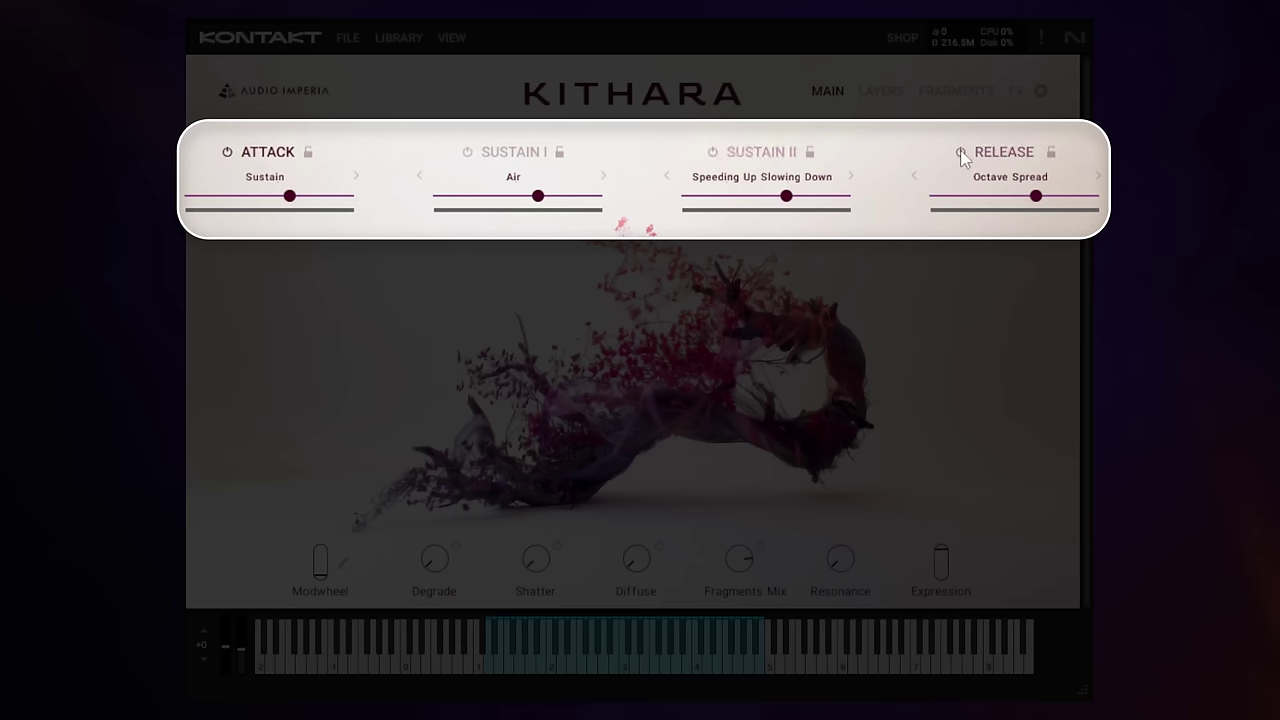
click(961, 153)
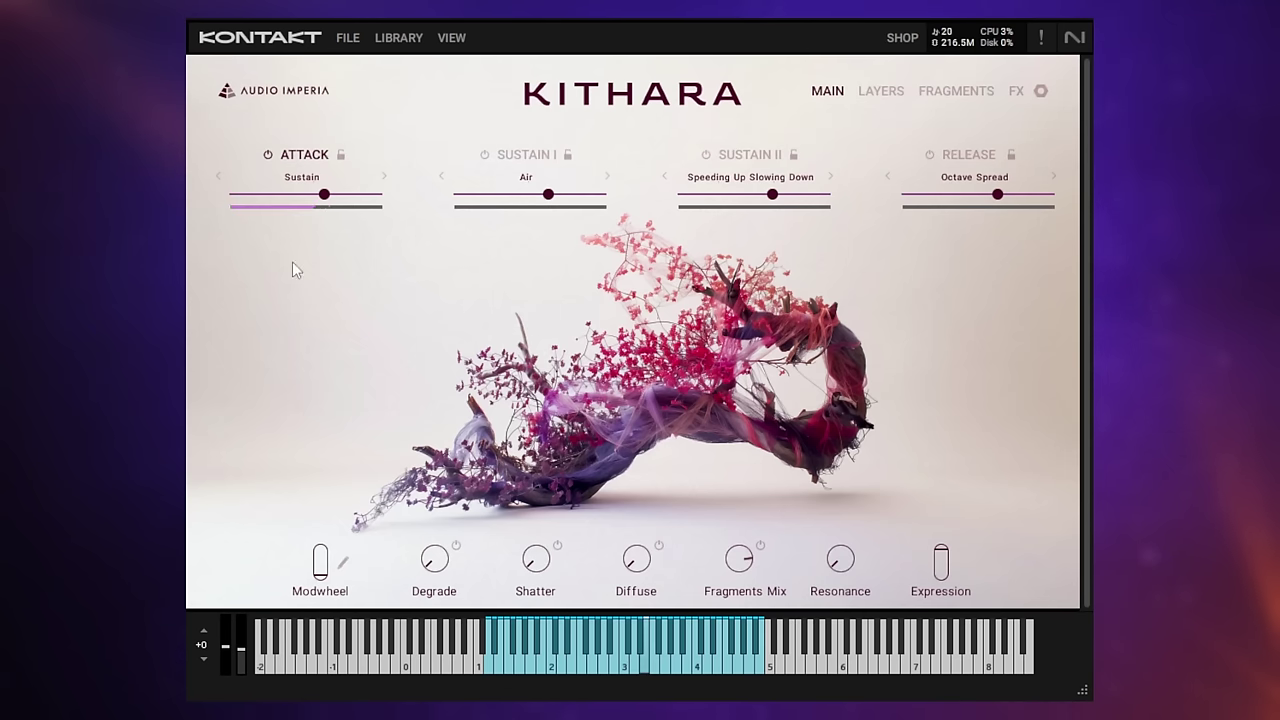
click(303, 180)
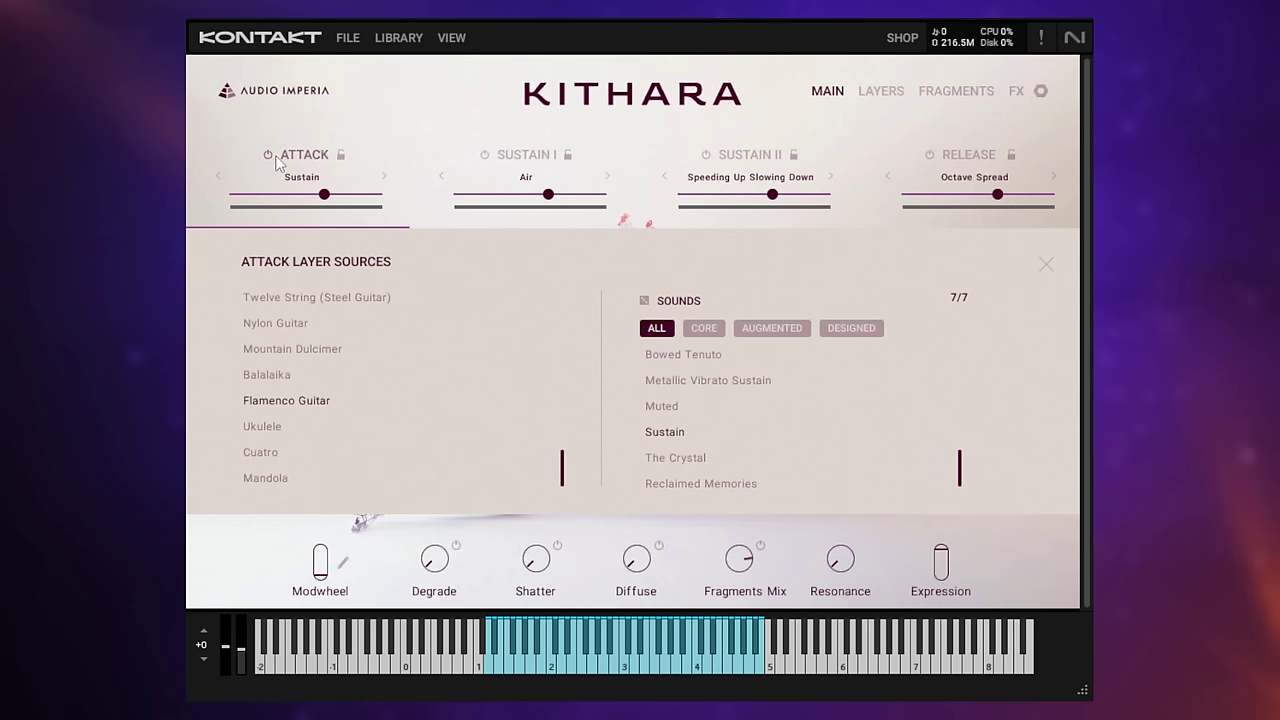
View the Sustain I layer's sound sources, switching Sustain II on and Sustain I off.
click(505, 158)
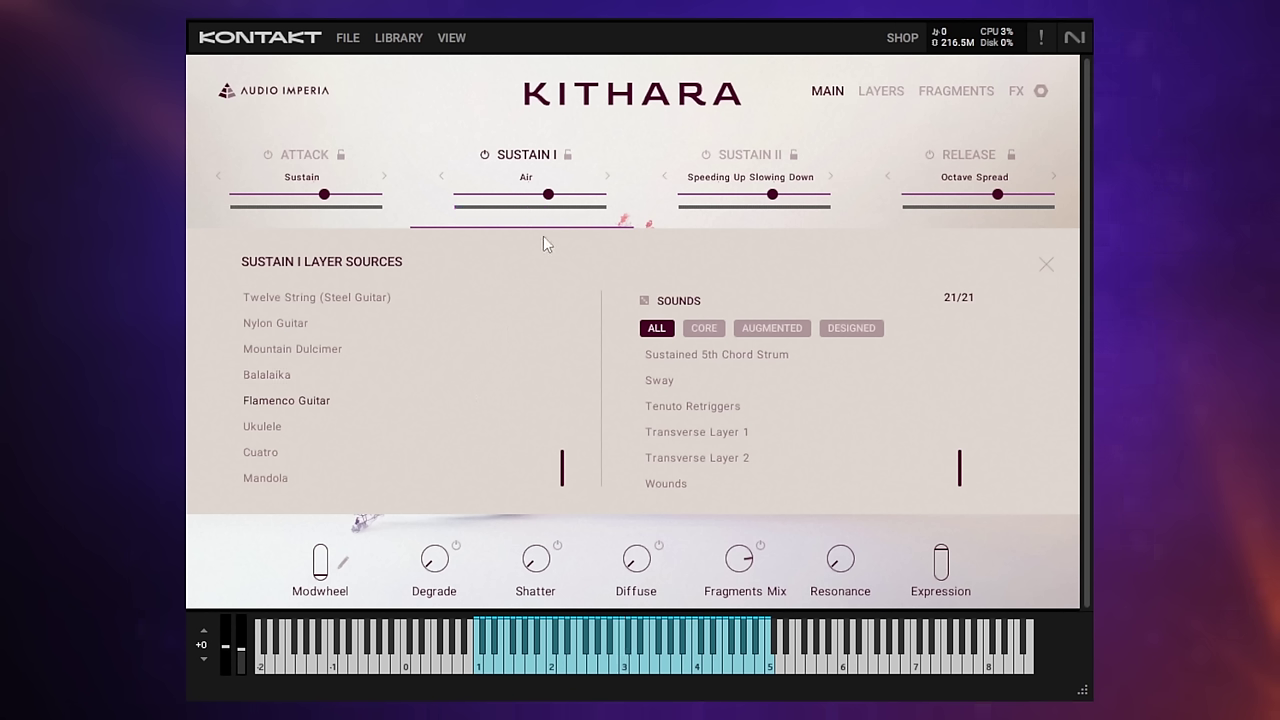
click(707, 154)
click(485, 156)
Browse the Sustain II and Release layer sources, turning Sustain II back on.
click(757, 180)
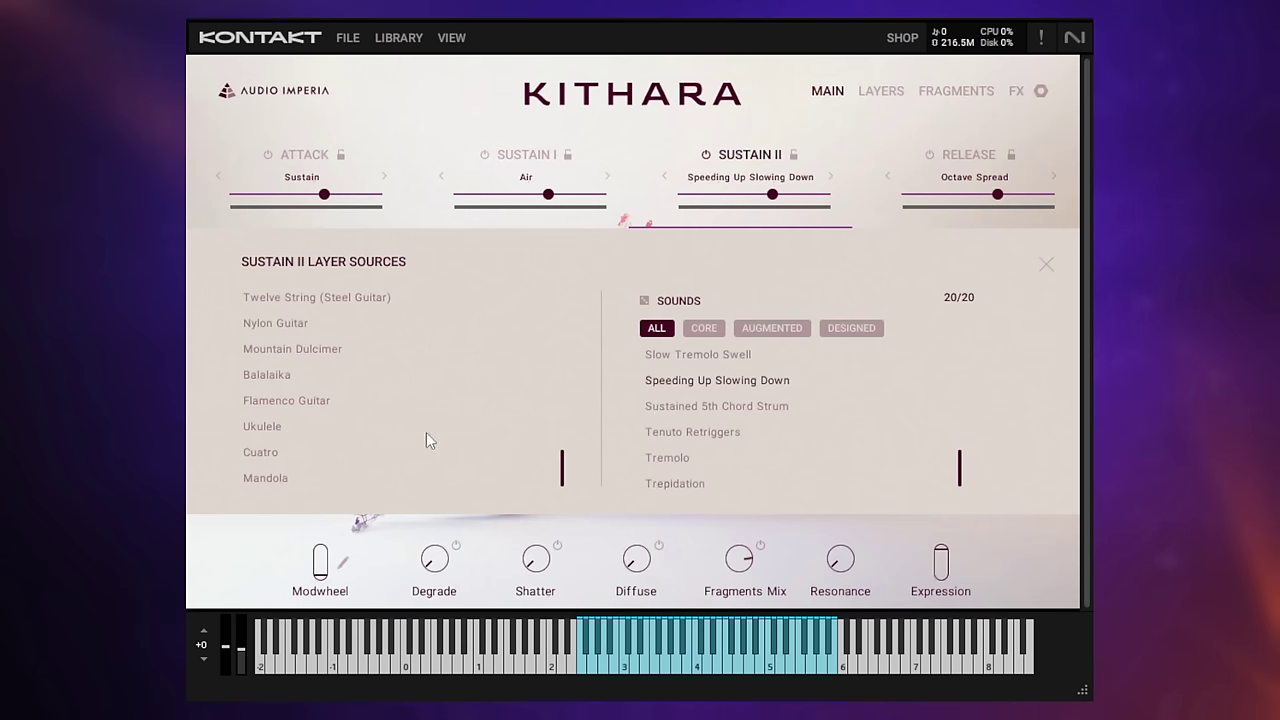
drag(573, 476, 585, 341)
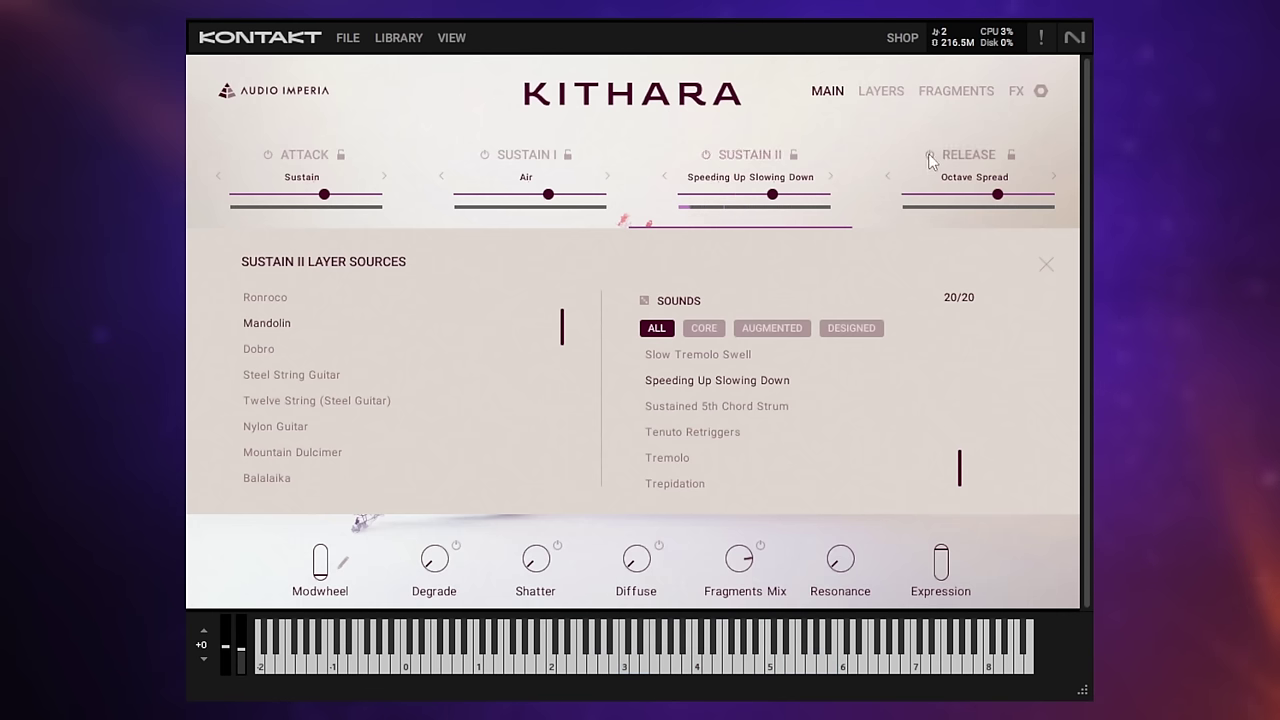
mouse_move(970, 155)
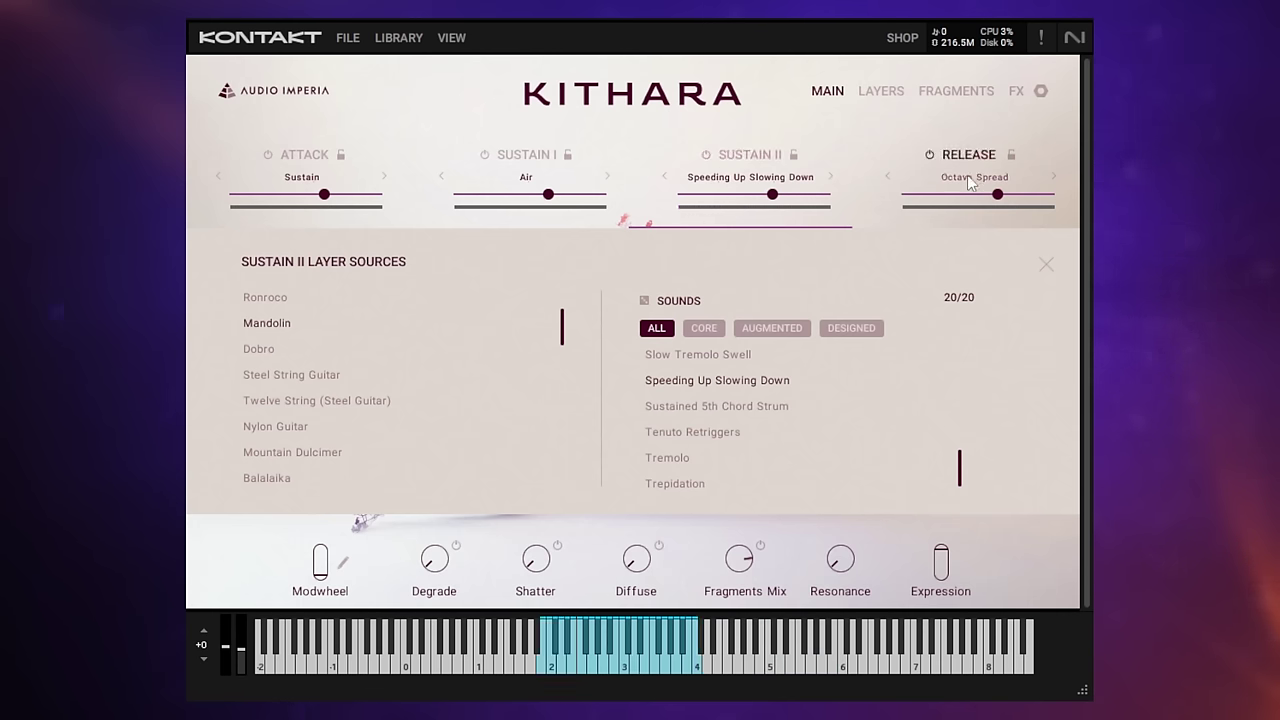
click(967, 175)
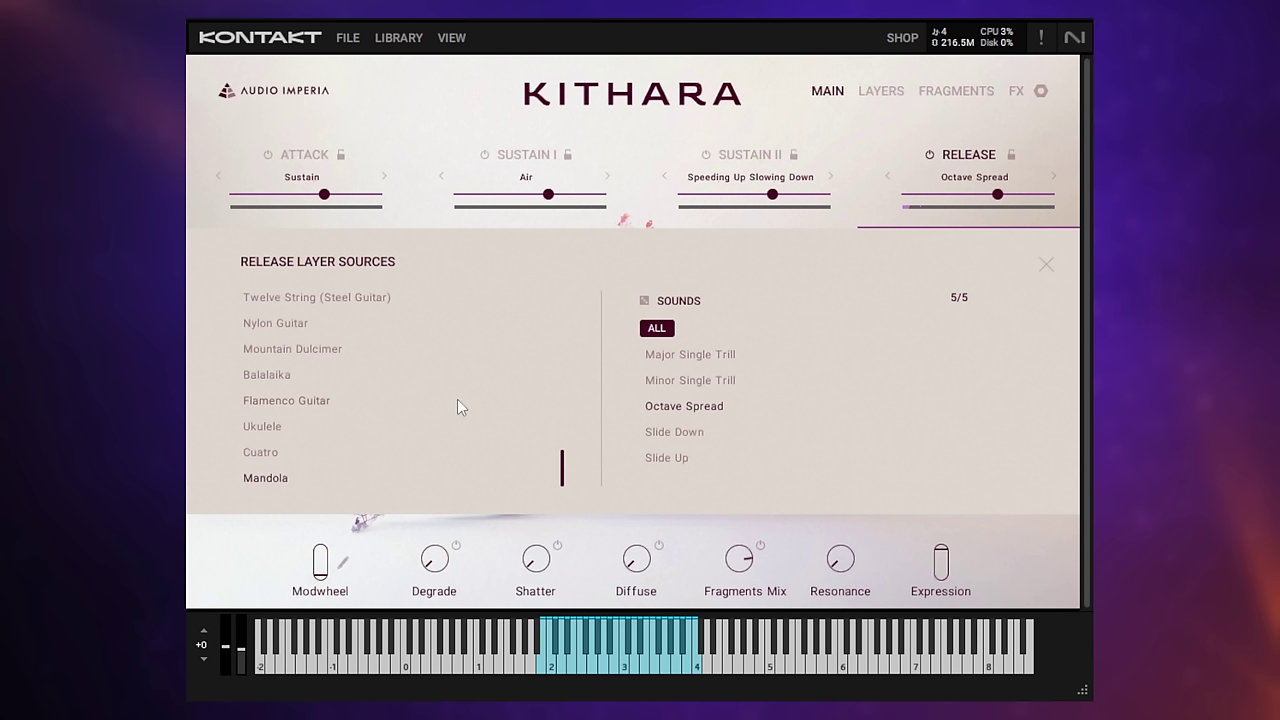
click(706, 154)
Switch the Sustain I and Attack layers back on and close the layer sources list.
click(485, 155)
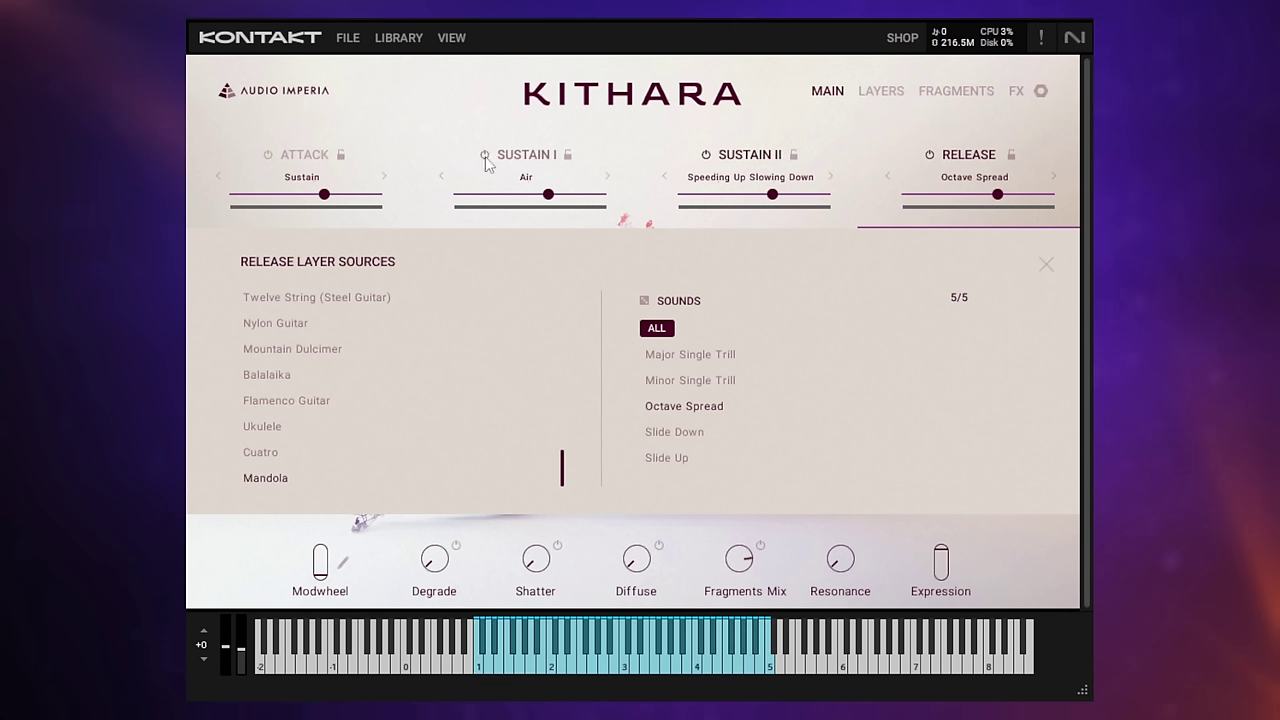
click(267, 155)
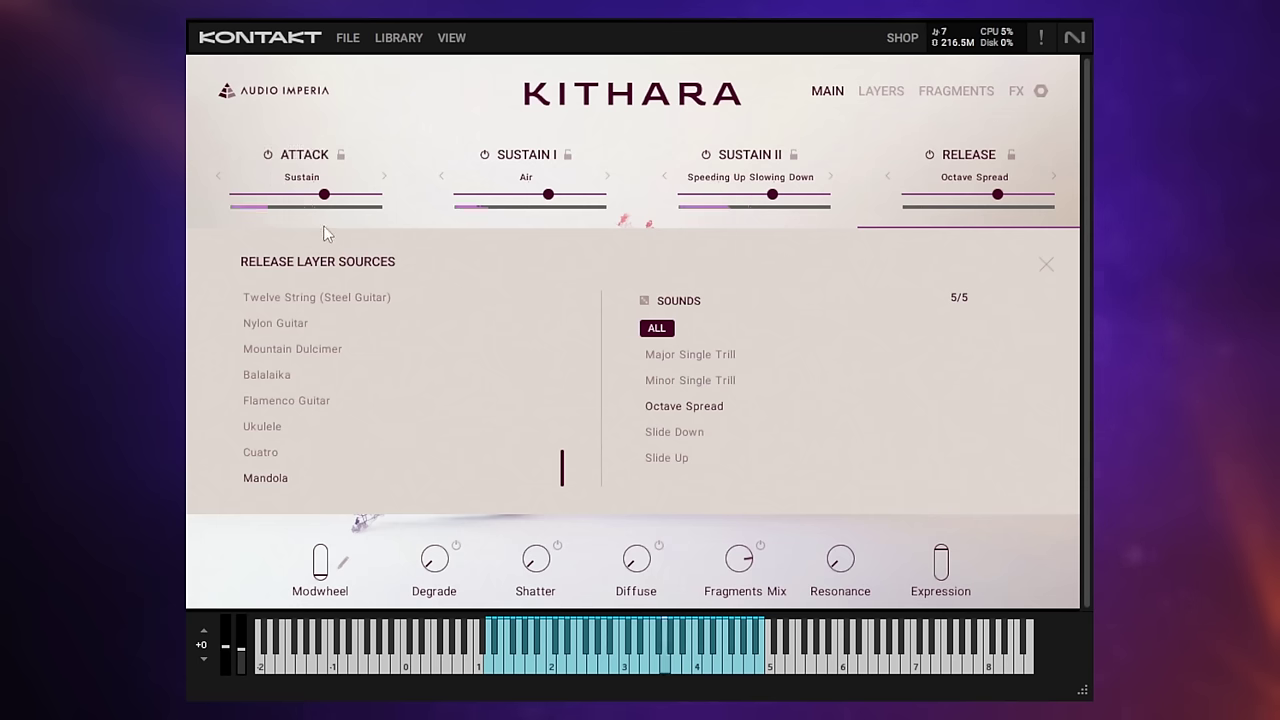
click(828, 94)
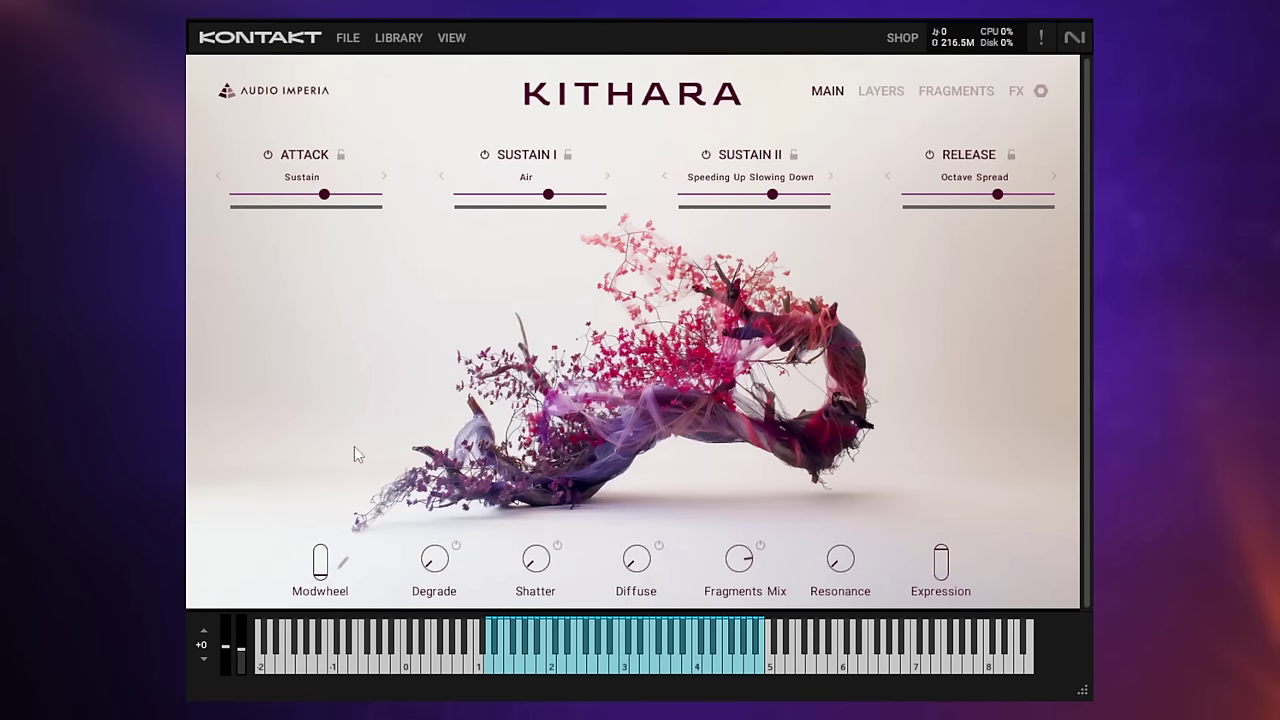
Step through Kithara's Layers, Fragments and FX pages, then return to the Main page.
click(893, 92)
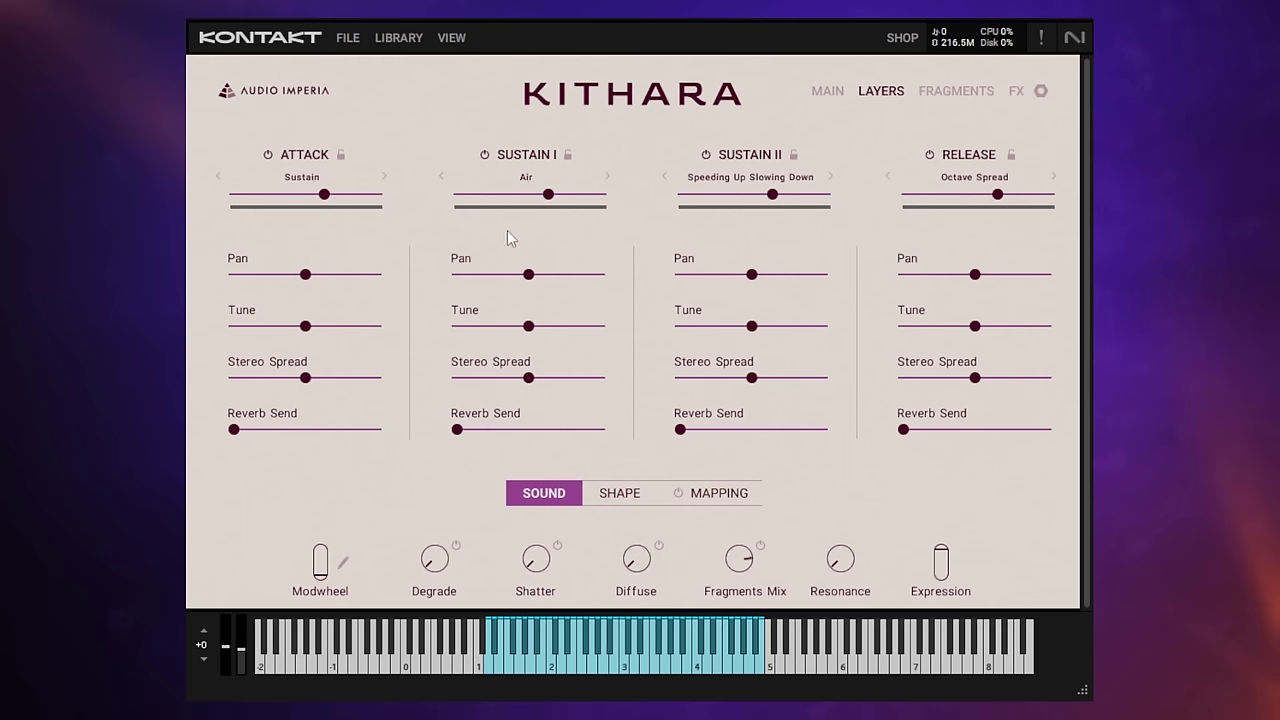
click(942, 93)
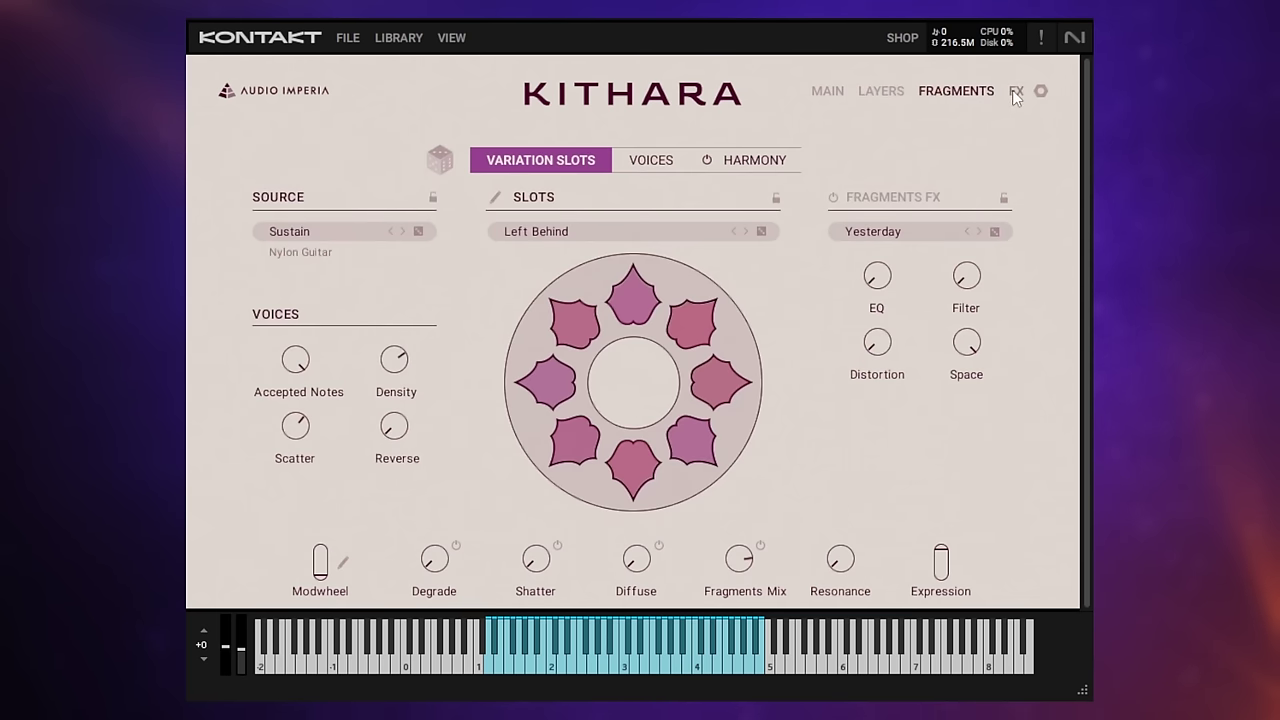
click(1015, 93)
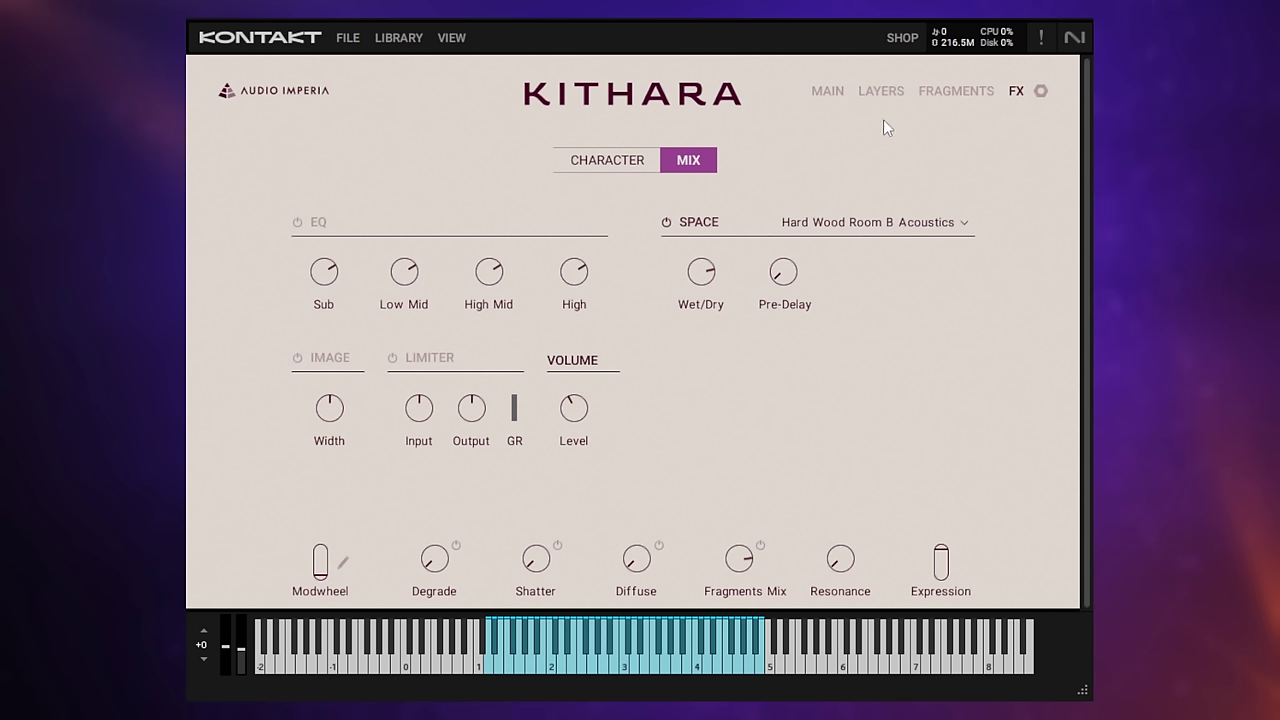
click(834, 97)
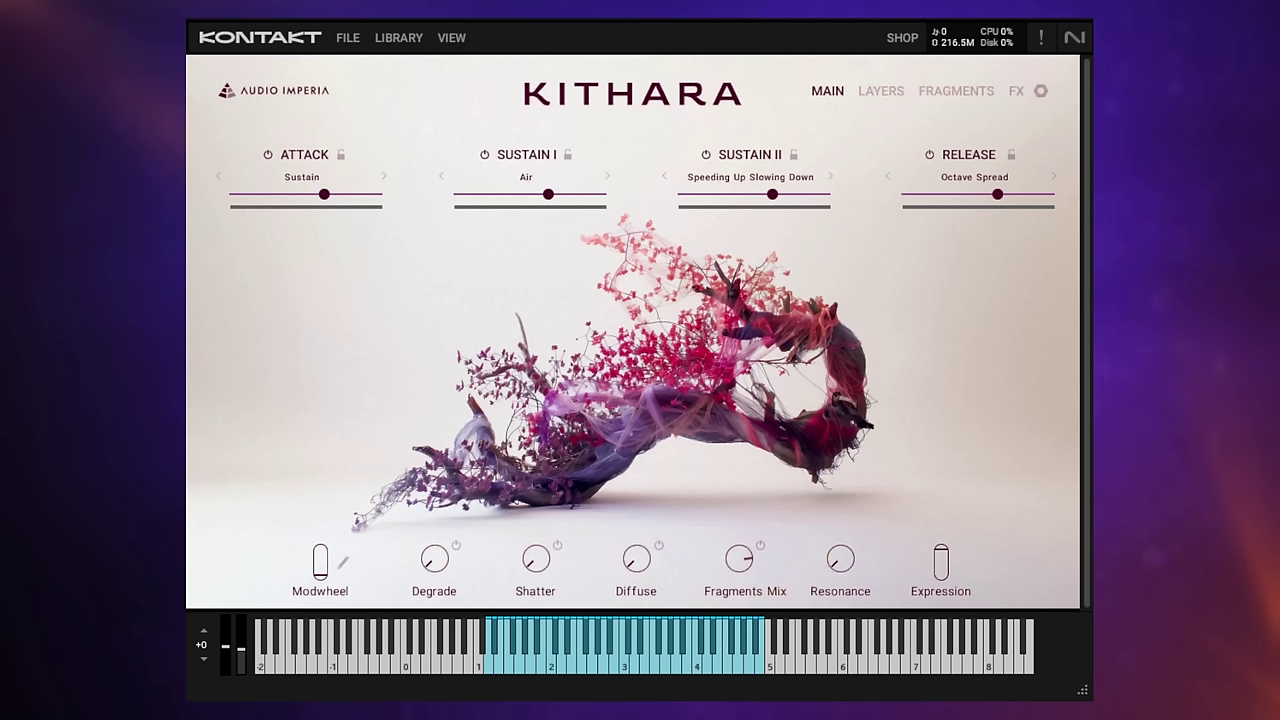